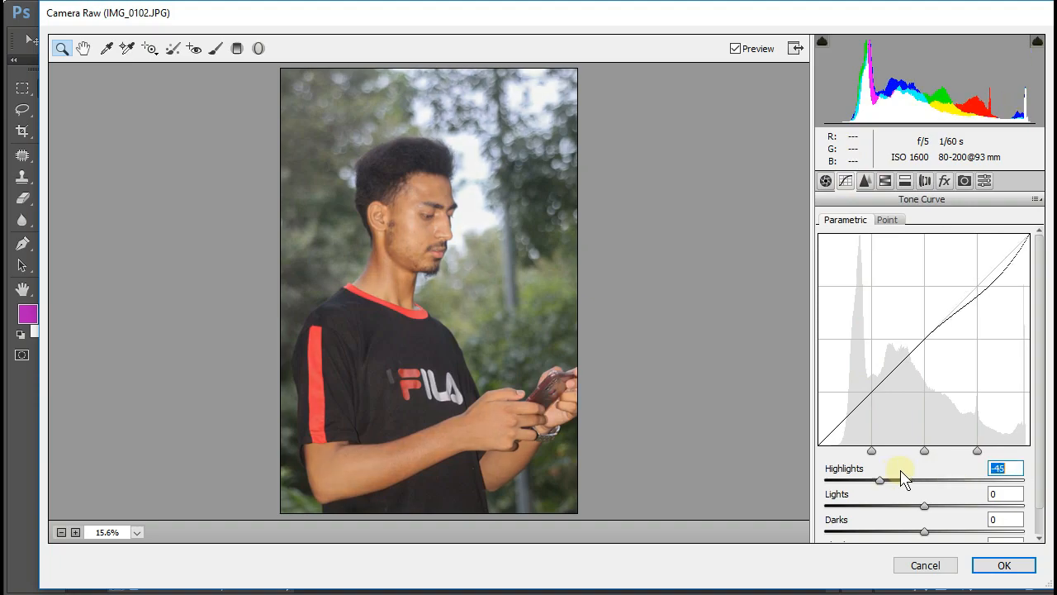
Set the parametric tone curve's Lights to -18, Darks to -5 and Shadows to +24
scroll(941, 496, down, 2)
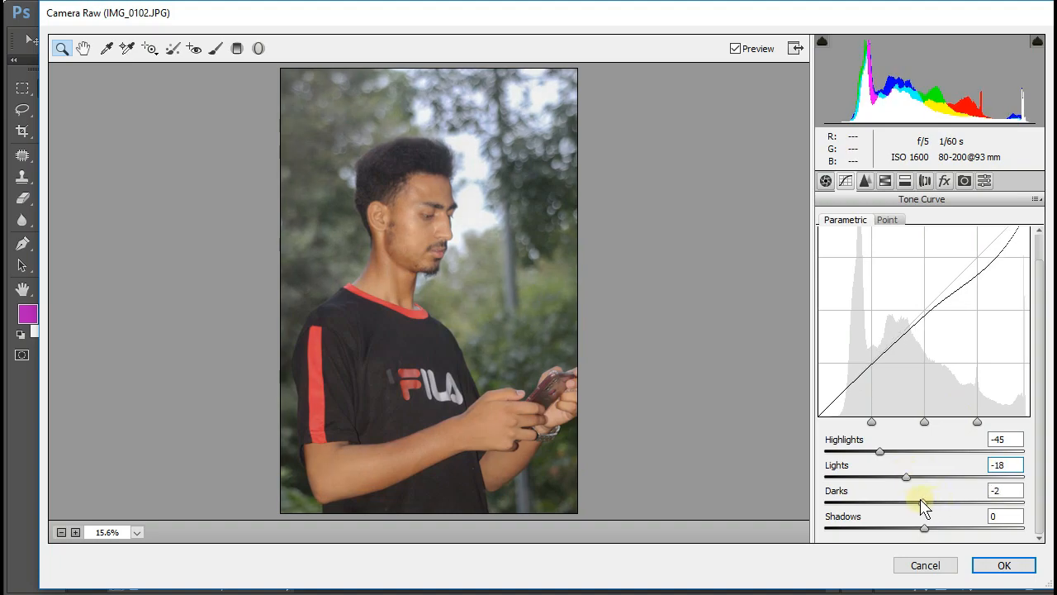
mouse_move(949, 539)
mouse_down()
mouse_move(956, 531)
mouse_move(964, 543)
mouse_move(945, 538)
mouse_up()
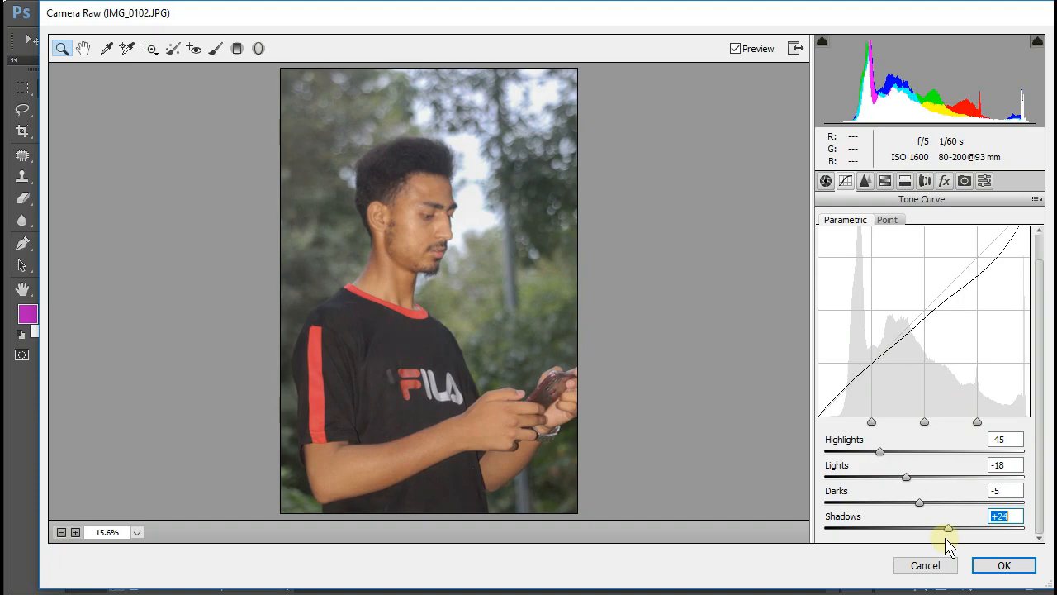
Brighten the midtones on the RGB point curve with a point at input 118, output 127
click(887, 220)
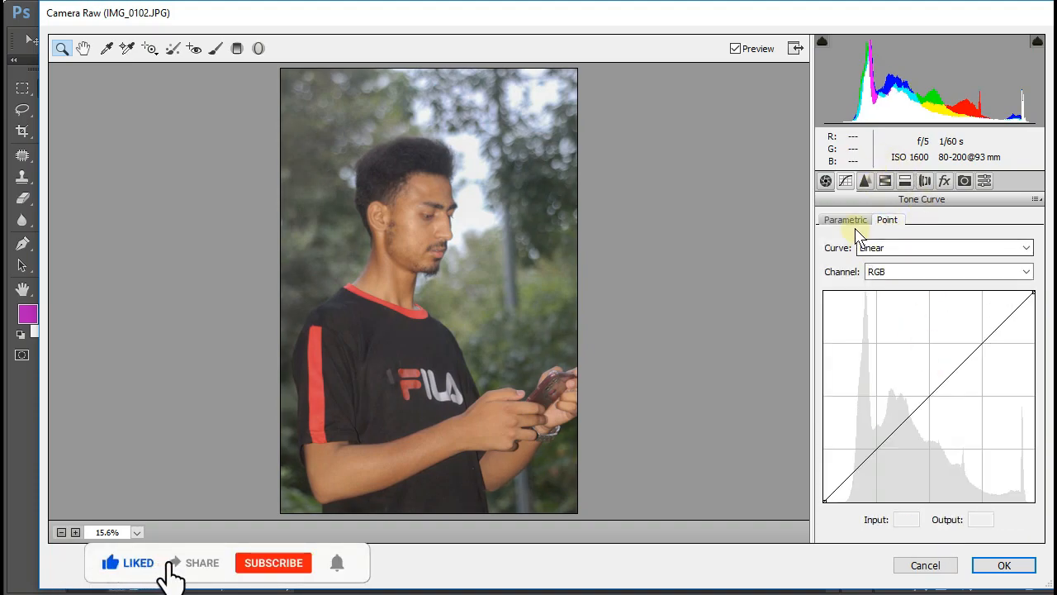
click(920, 402)
drag(919, 395, 921, 398)
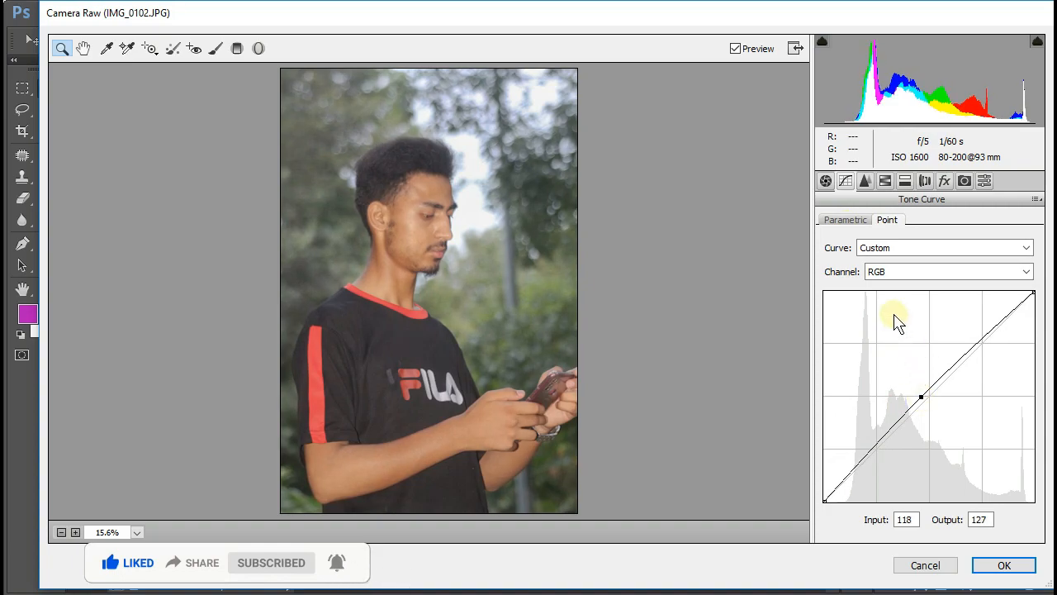
click(831, 222)
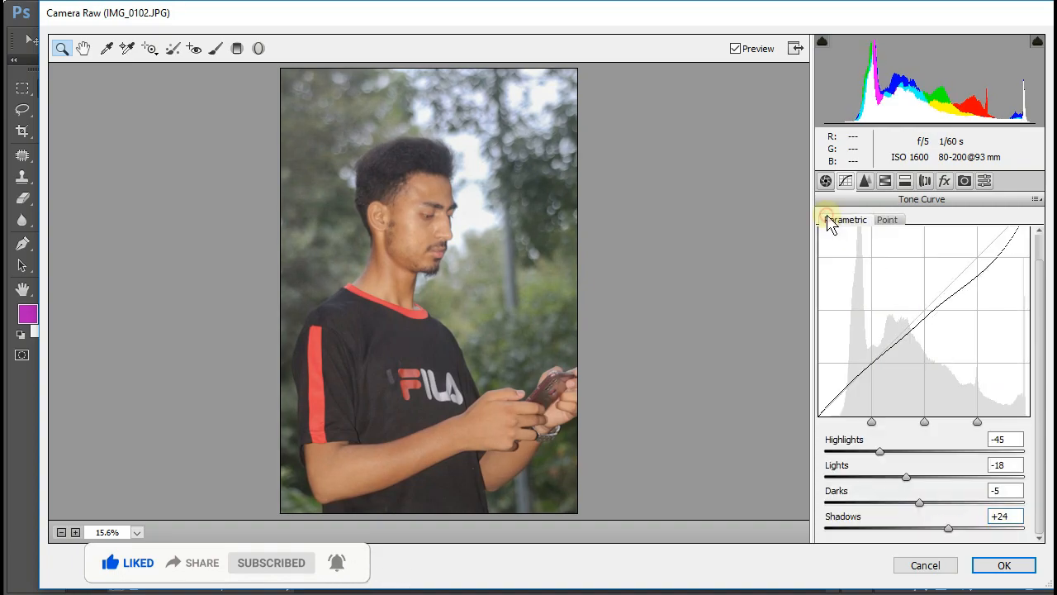
Sharpen the photo with an Amount of 14 and a Radius of 3.0
click(867, 182)
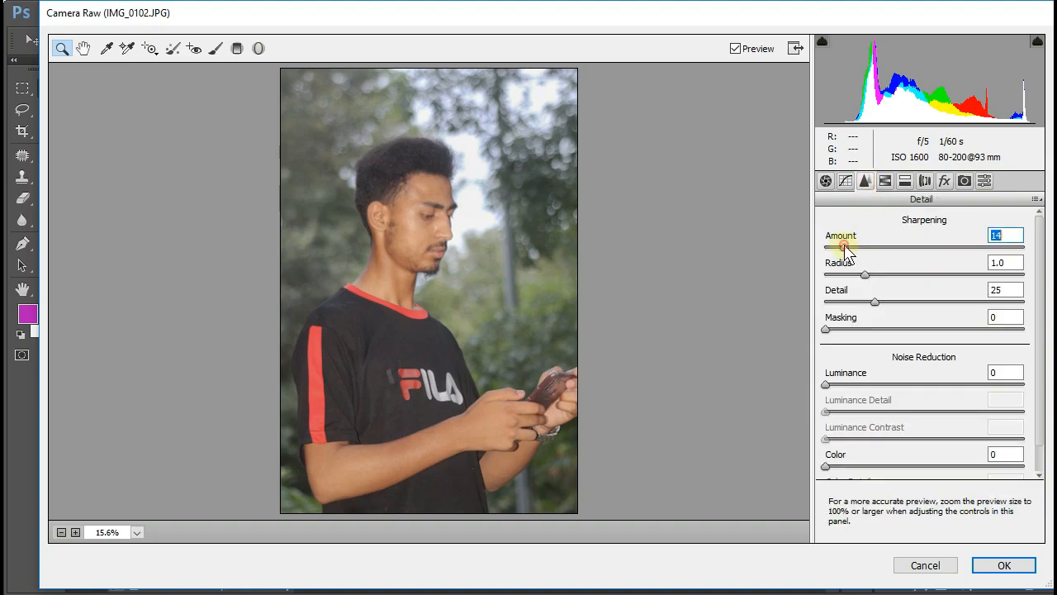
drag(853, 262, 886, 262)
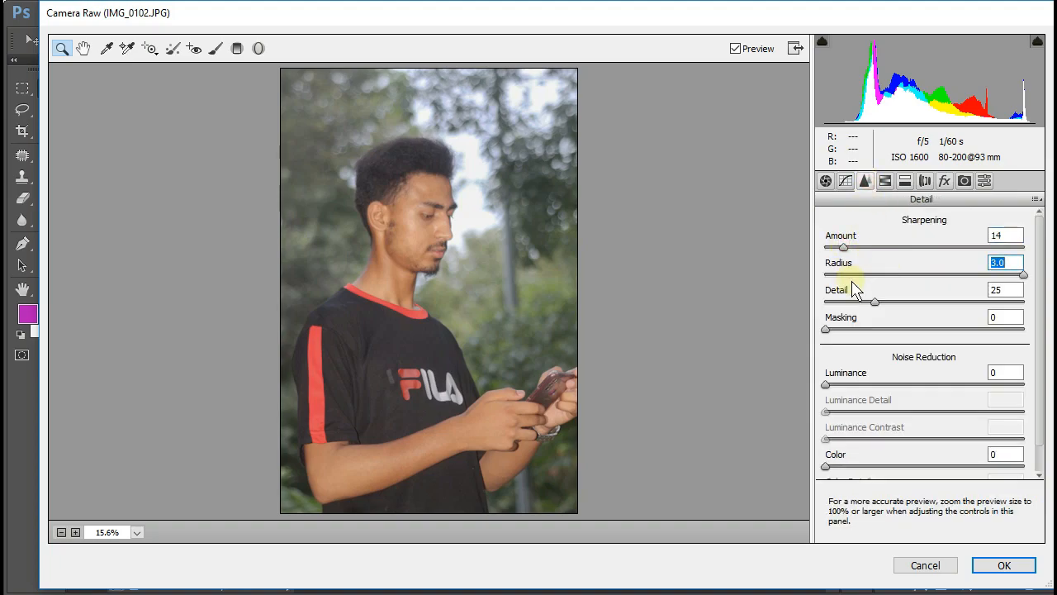
Set the HSL saturation of Oranges to -18 and of Yellows, Greens, Aquas and Blues to +100
click(884, 182)
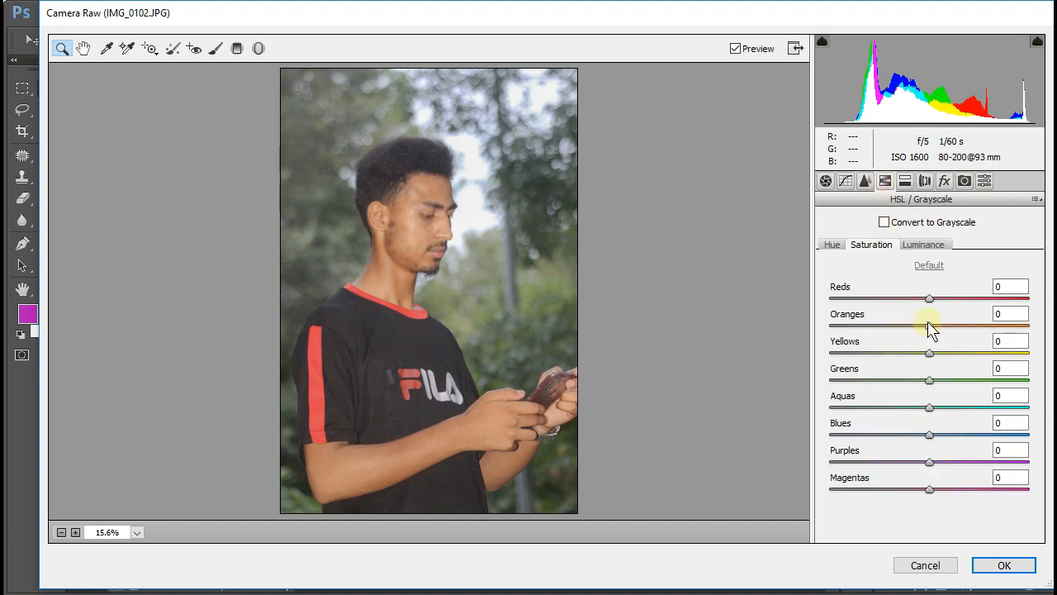
mouse_move(929, 325)
mouse_down()
mouse_move(903, 326)
mouse_move(912, 325)
mouse_up()
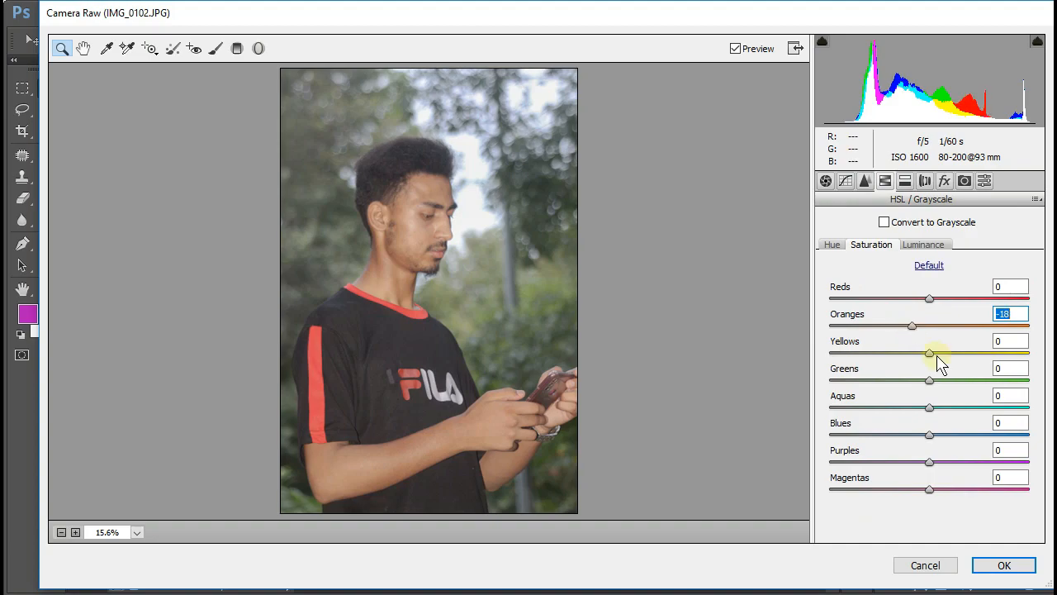
drag(816, 352, 1025, 364)
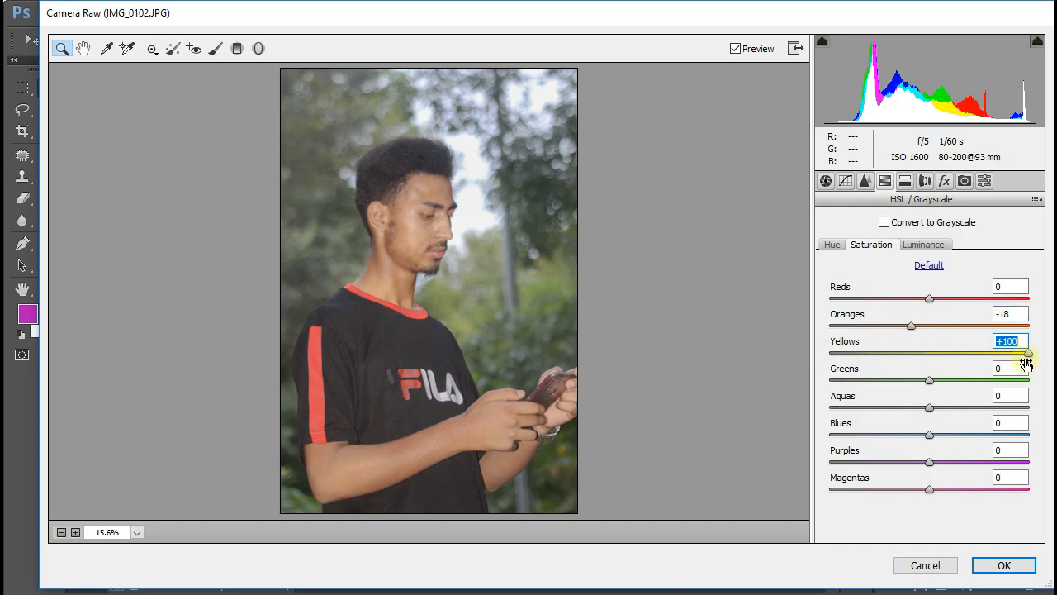
click(1039, 380)
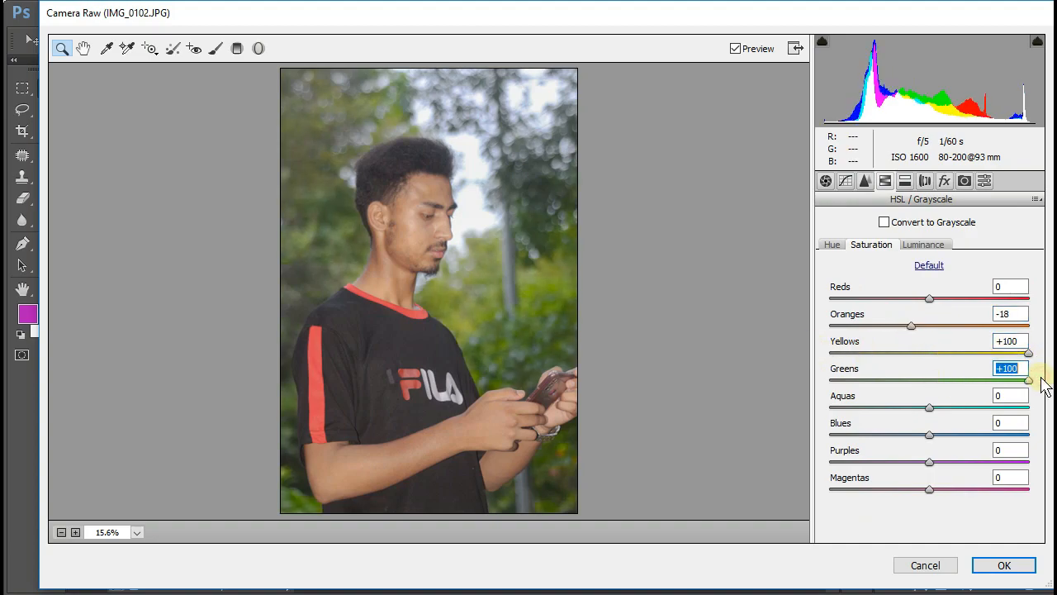
click(1032, 438)
click(1048, 408)
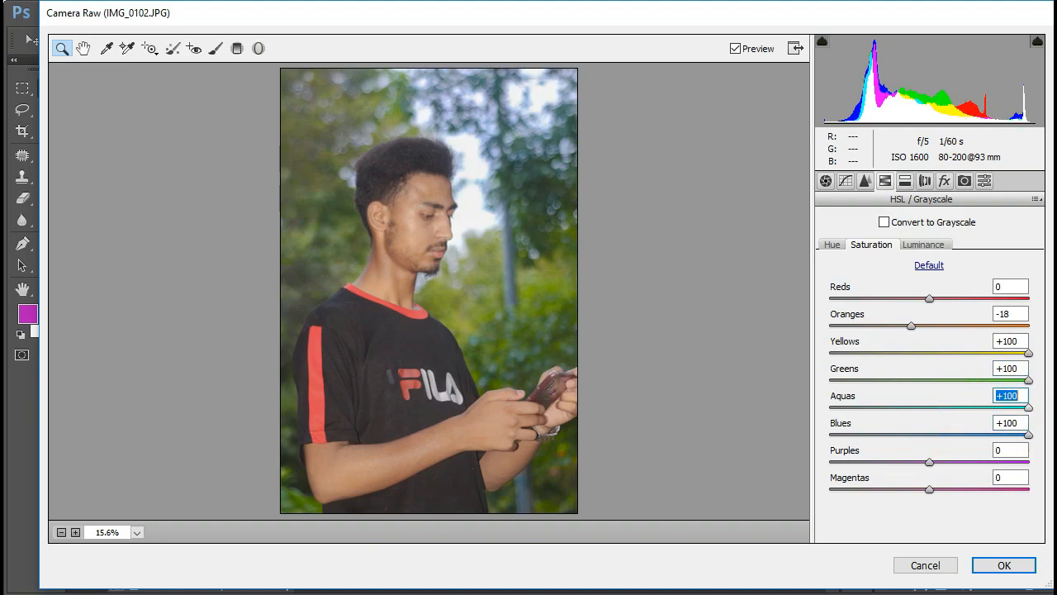
Adjust the HSL luminance, setting Yellows to -3 and Oranges to +2
click(925, 245)
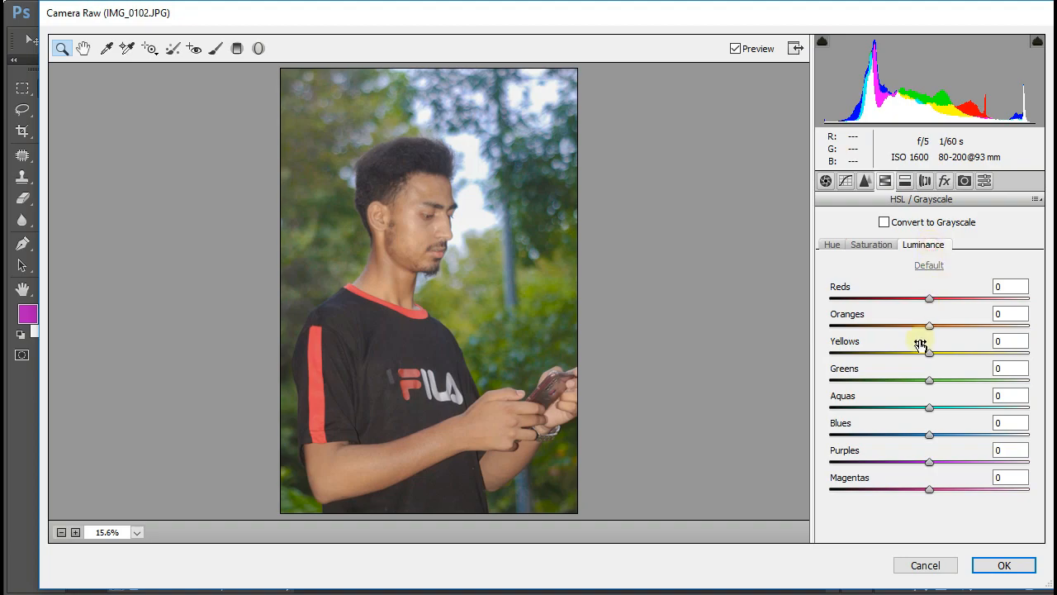
click(1024, 353)
click(926, 356)
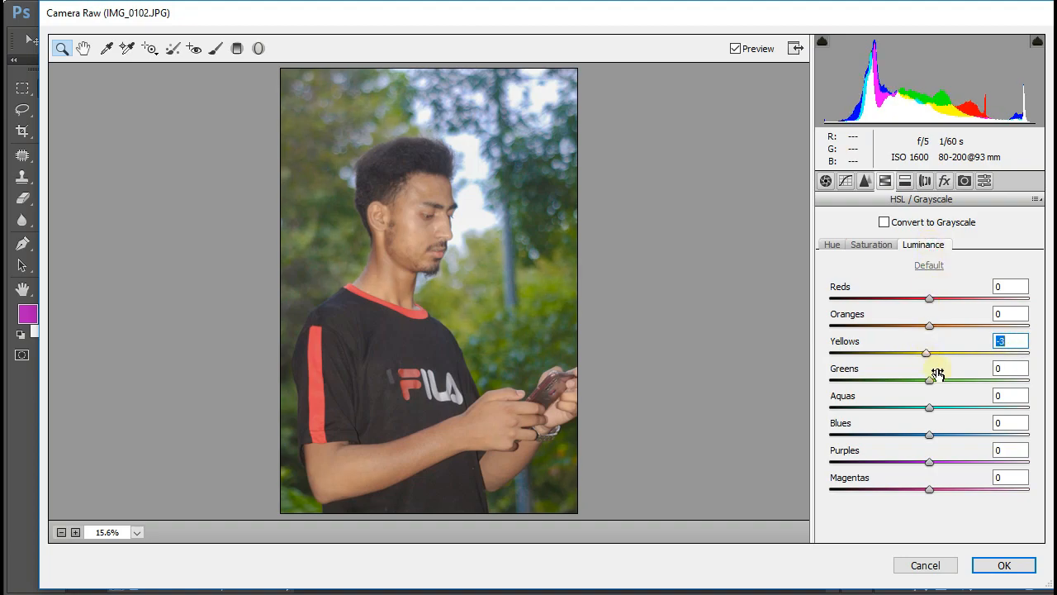
mouse_move(938, 332)
mouse_down()
mouse_move(967, 334)
mouse_move(941, 332)
mouse_up()
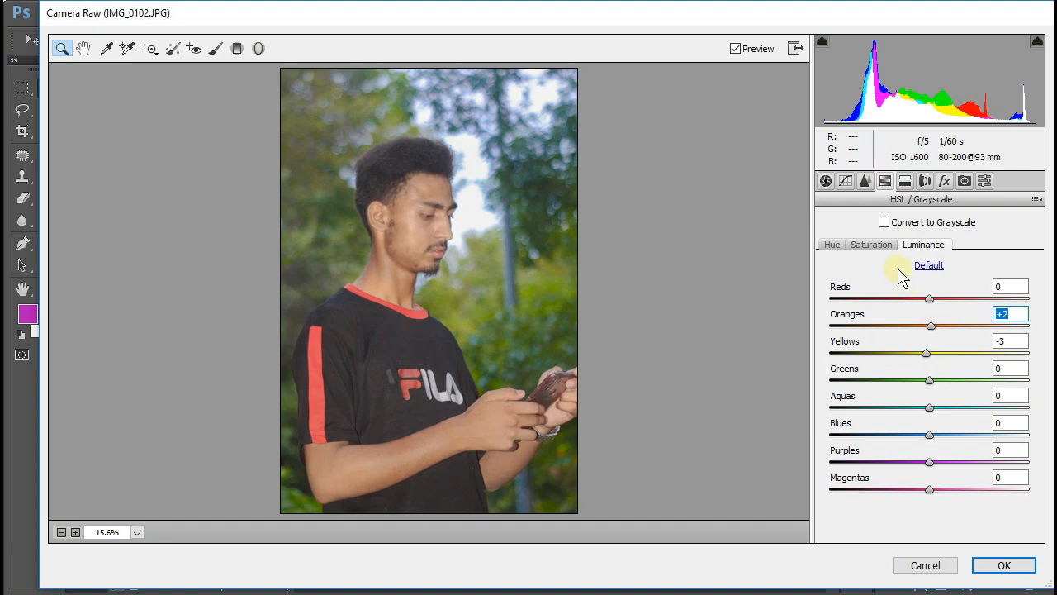
Change the HSL saturation of Oranges to -13 and of Yellows to -100
click(864, 246)
click(928, 327)
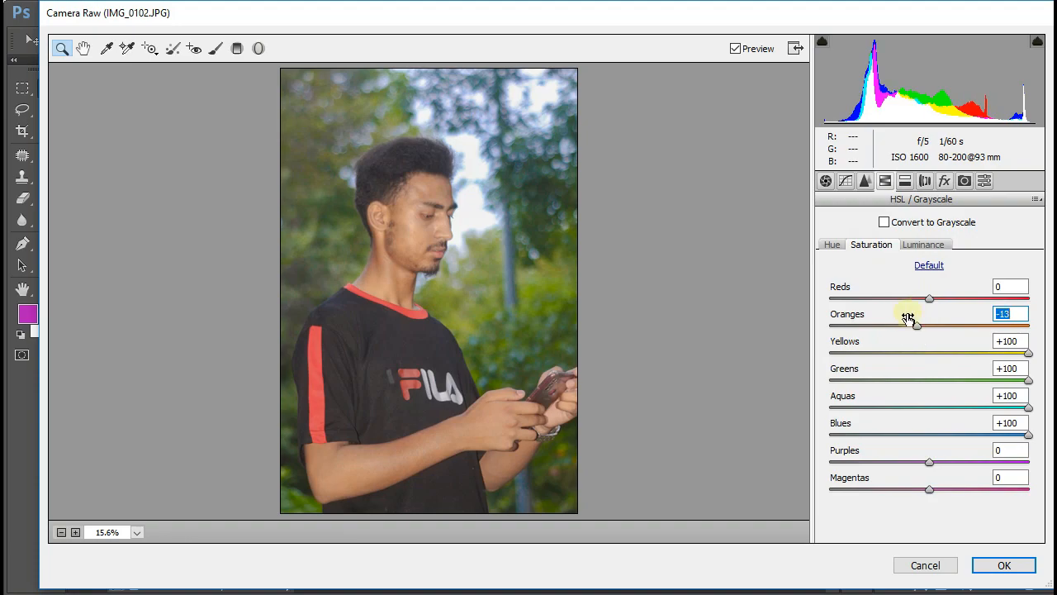
drag(920, 346, 803, 355)
Shift the hue of Greens and Blues to -100 and raise the saturation of Reds to +33
click(831, 245)
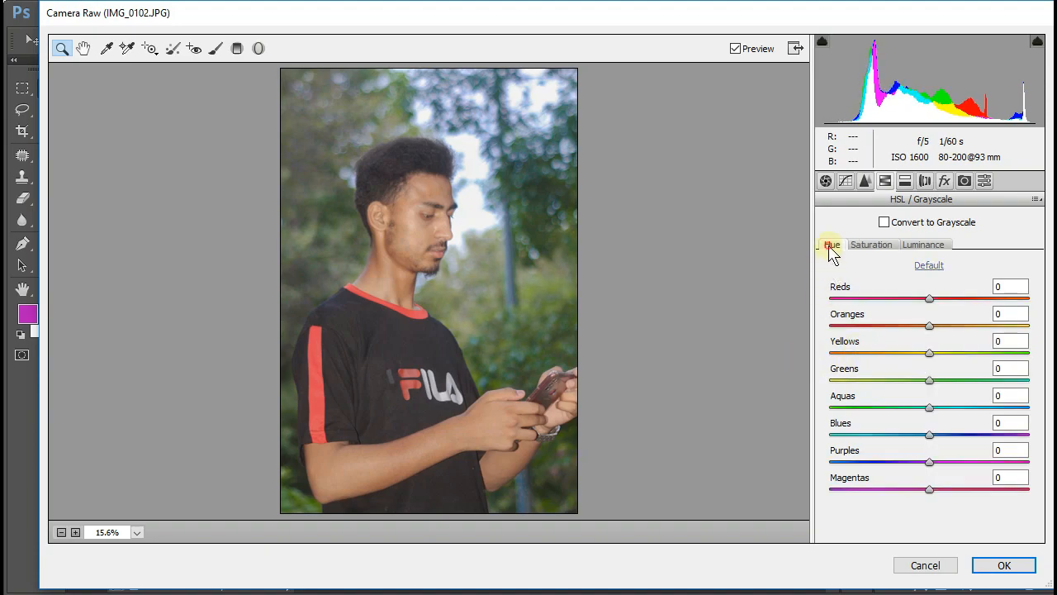
drag(904, 380, 804, 382)
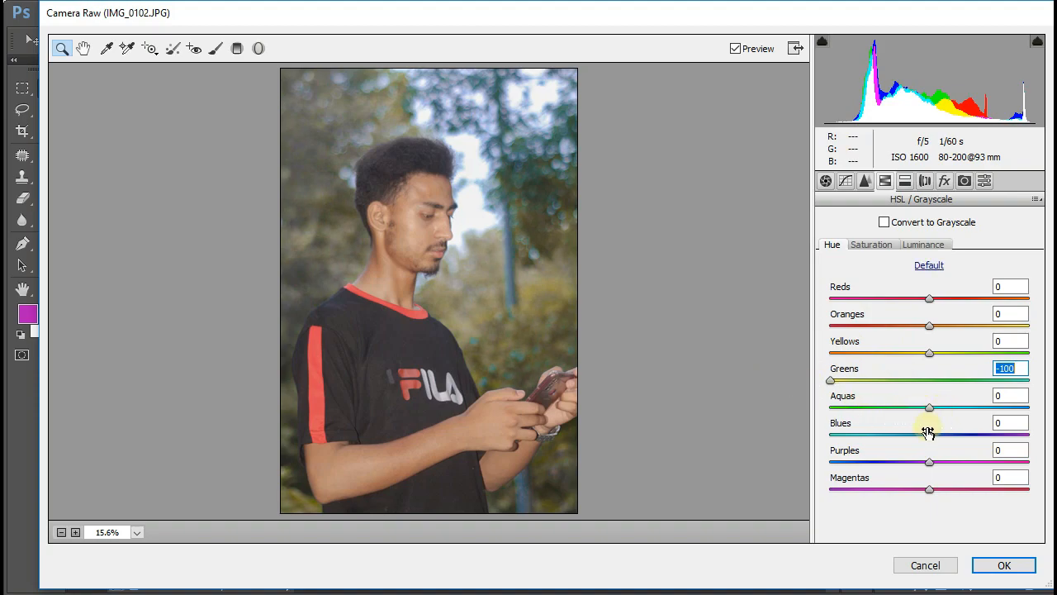
drag(929, 432, 818, 406)
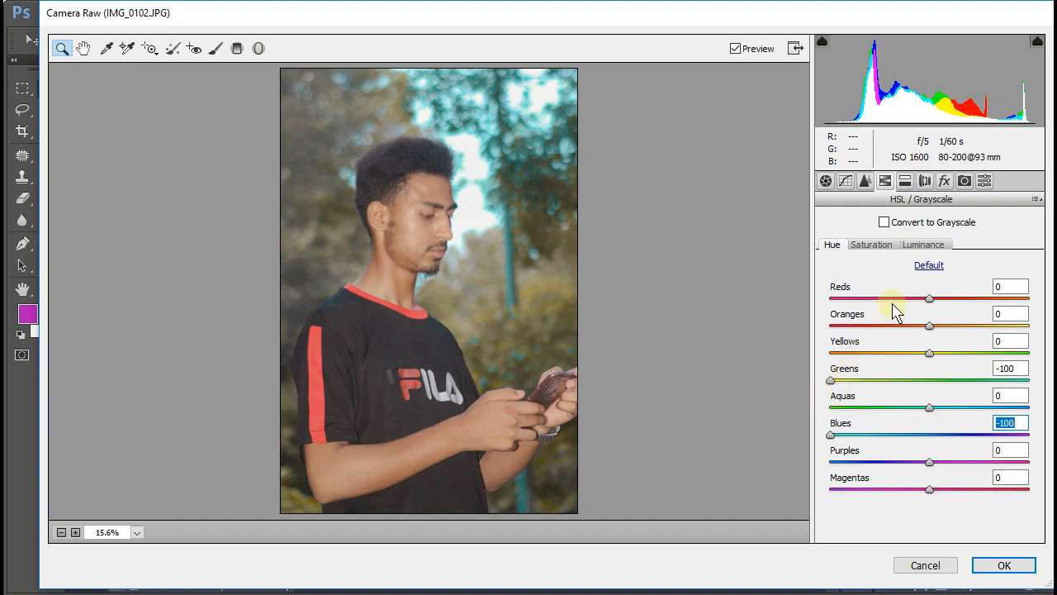
click(871, 246)
drag(947, 301, 955, 303)
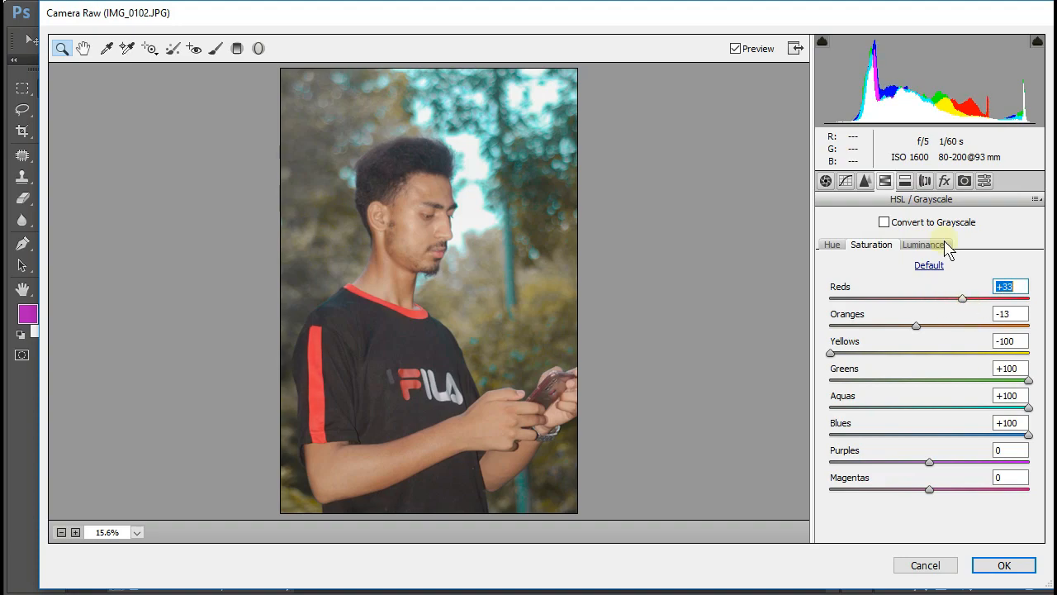
In Camera Calibration, set the primary saturations to +28 for red, +28 for green and +27 for blue
click(963, 181)
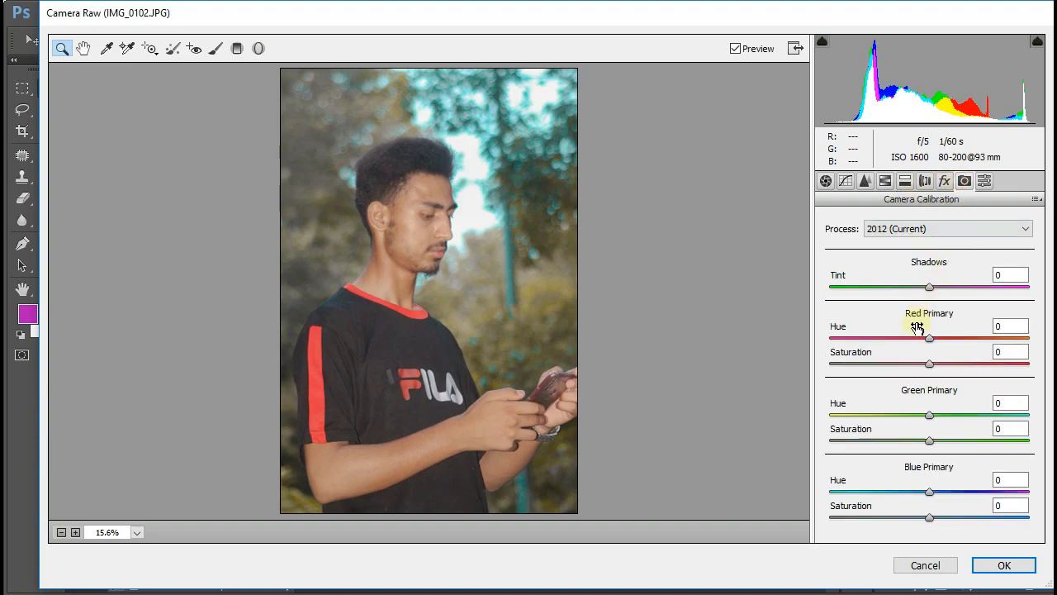
drag(942, 367, 963, 370)
drag(930, 440, 965, 441)
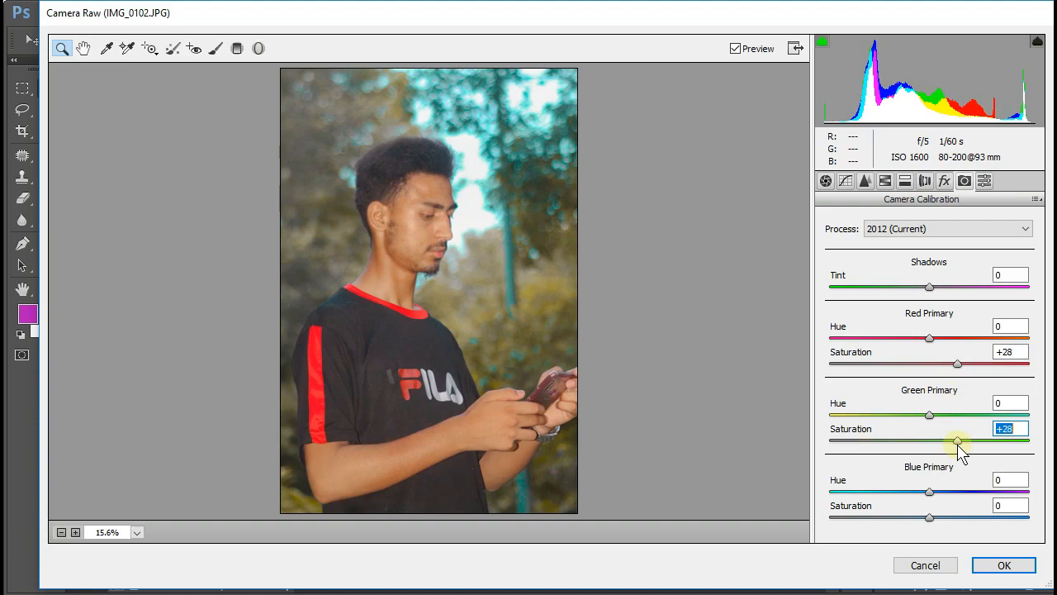
drag(954, 523, 956, 522)
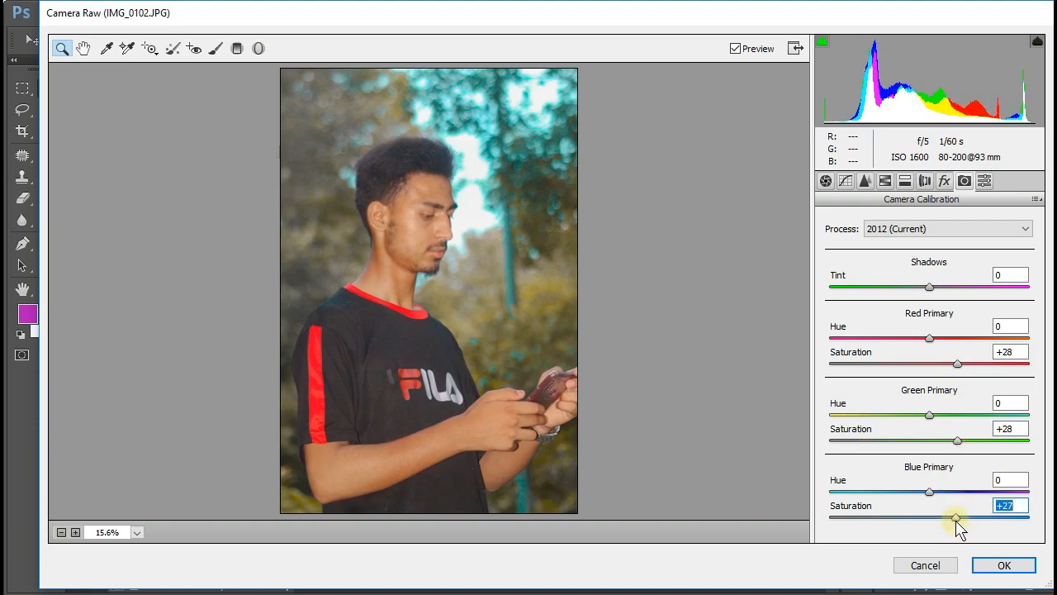
Reduce the HSL saturation of Oranges to -30 and of Reds to +13
click(901, 182)
click(887, 182)
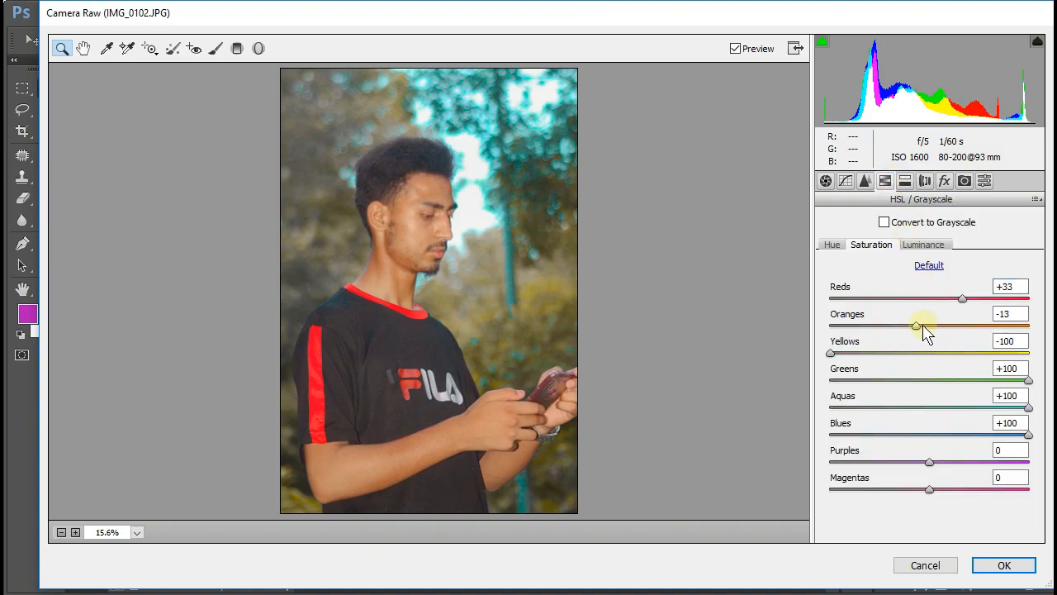
drag(906, 327, 902, 325)
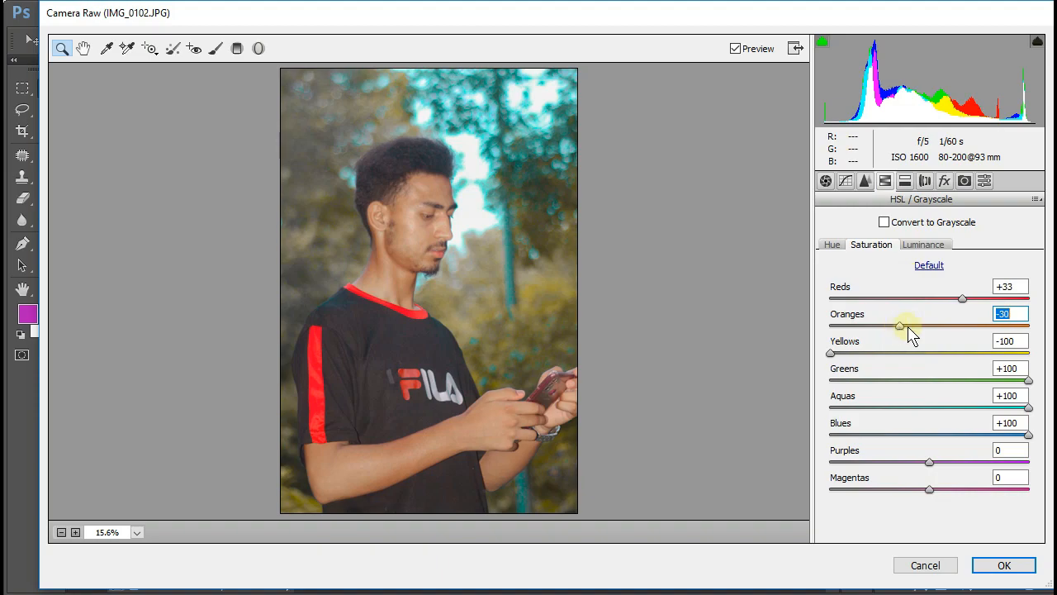
drag(962, 298, 946, 297)
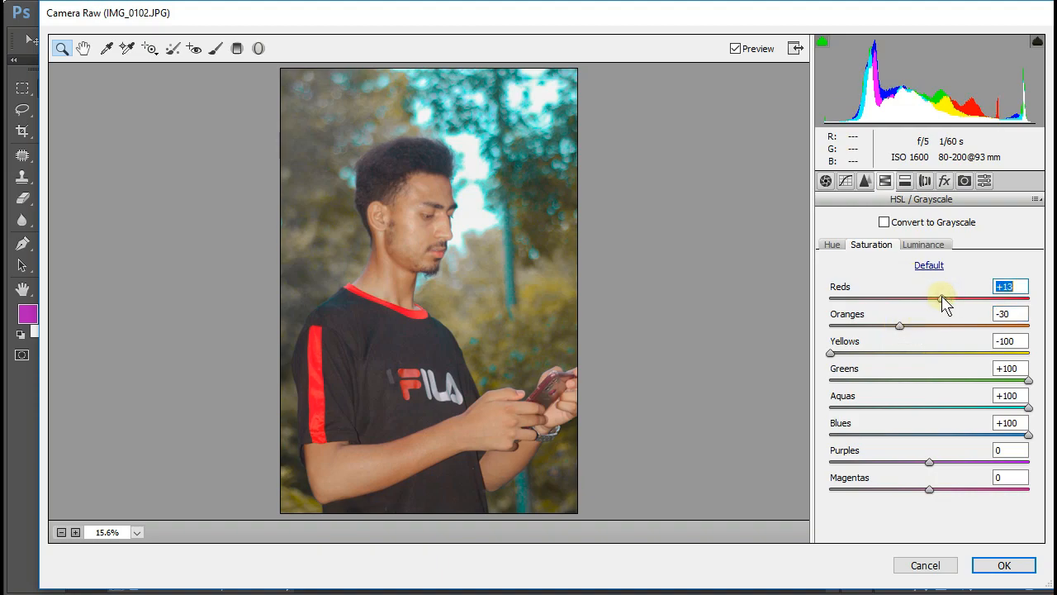
Save all settings as a new preset named "kh new presentdf" and apply the Camera Raw edits to the photo
click(983, 180)
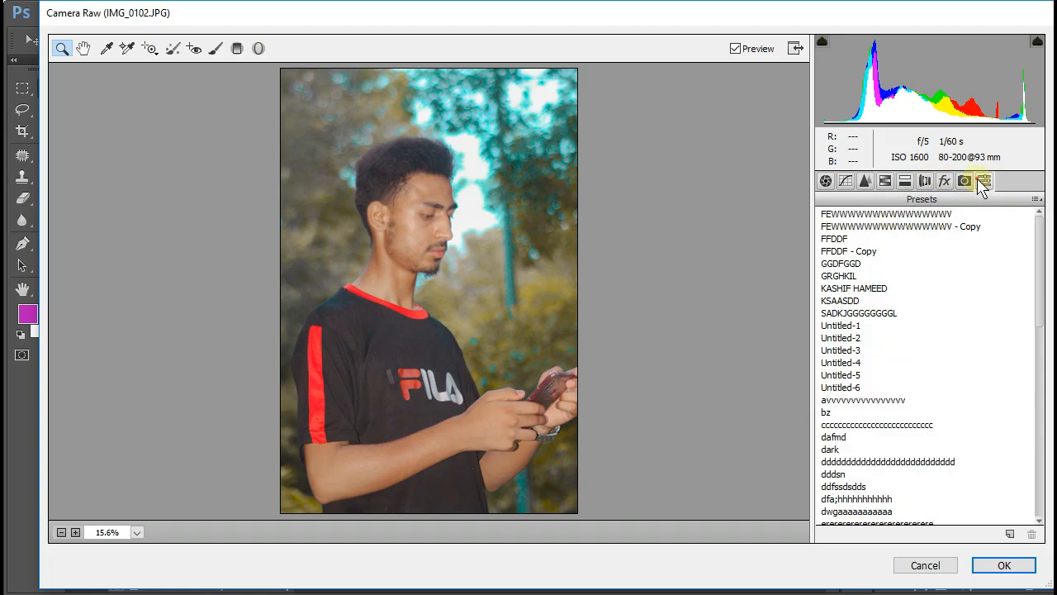
click(1009, 535)
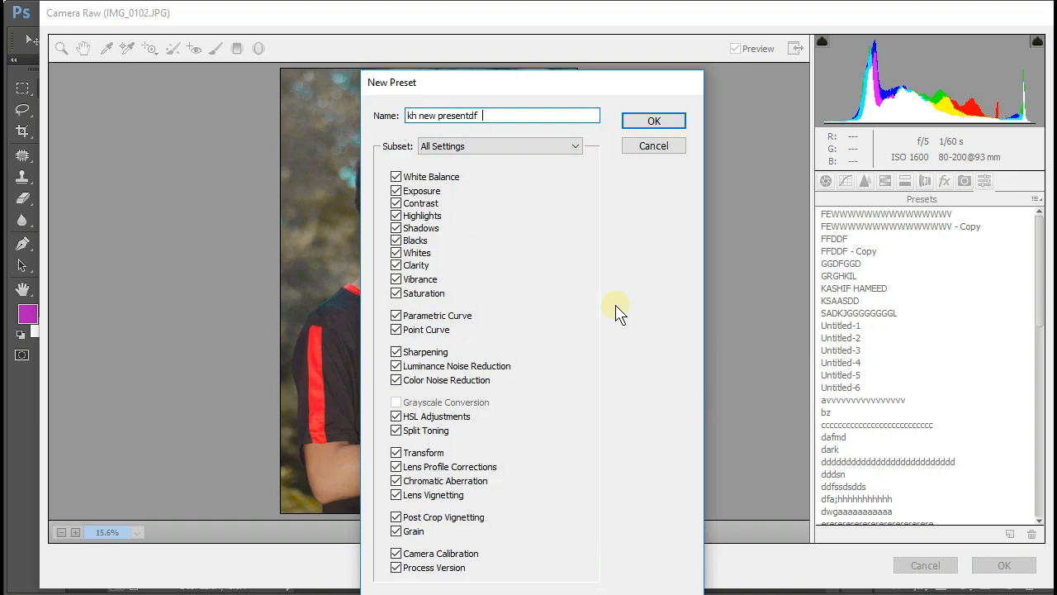
key(Return)
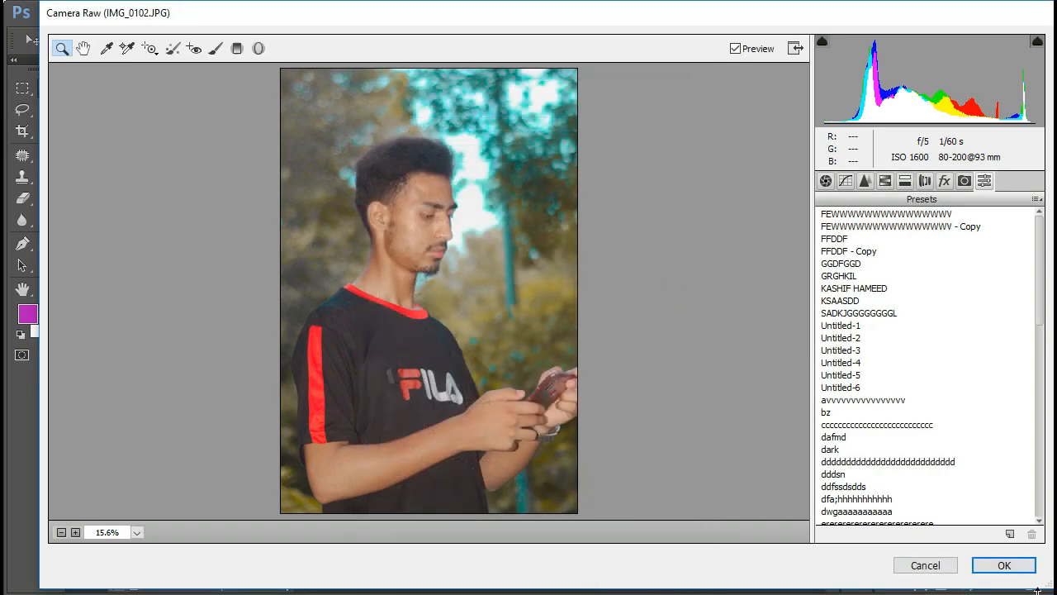
click(1023, 565)
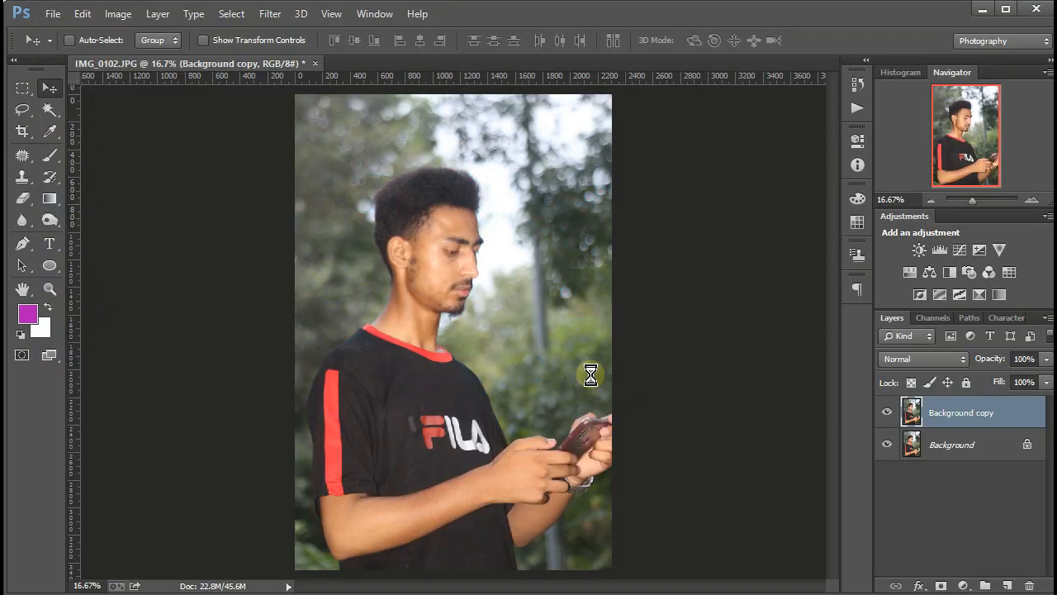
Activate the Mixer Brush for the face and configure it with the Custom blend at Wet 16%, Load 75% and Mix 90%
drag(354, 172, 505, 374)
drag(352, 210, 620, 424)
scroll(540, 478, up, 3)
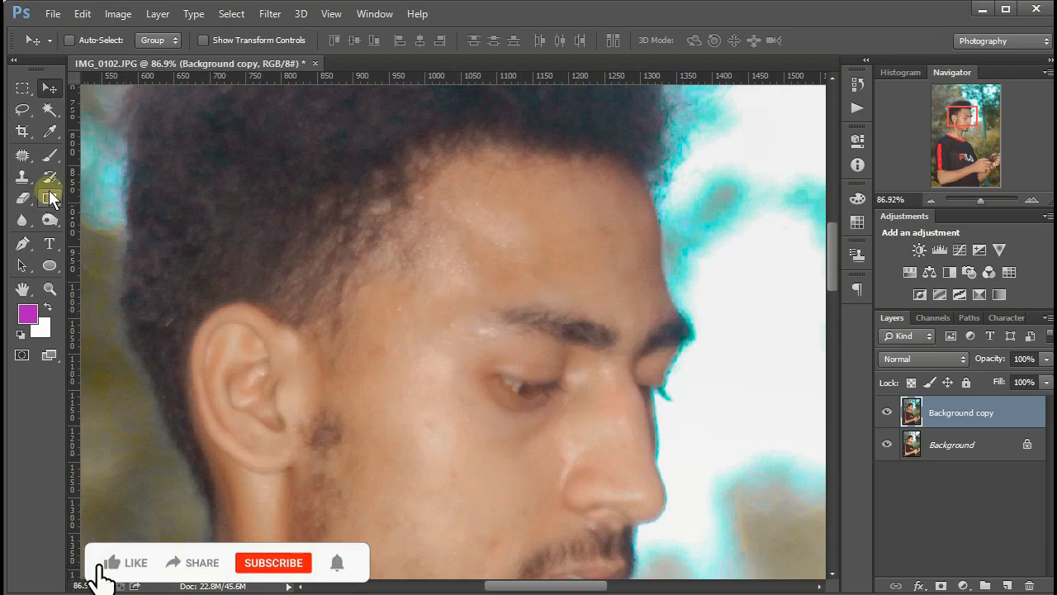
click(50, 155)
click(118, 200)
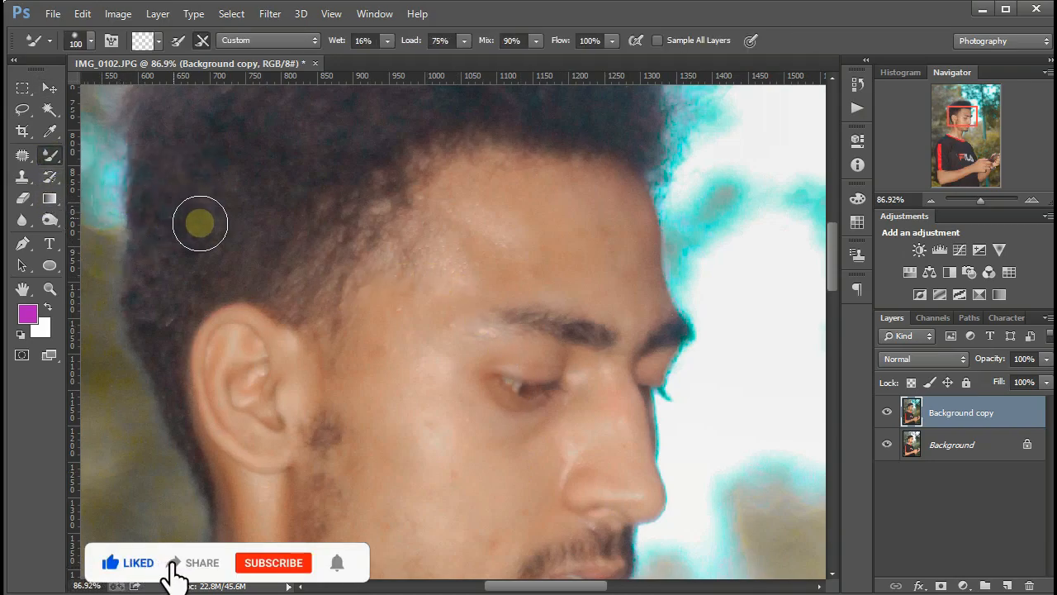
click(157, 41)
click(158, 83)
click(231, 41)
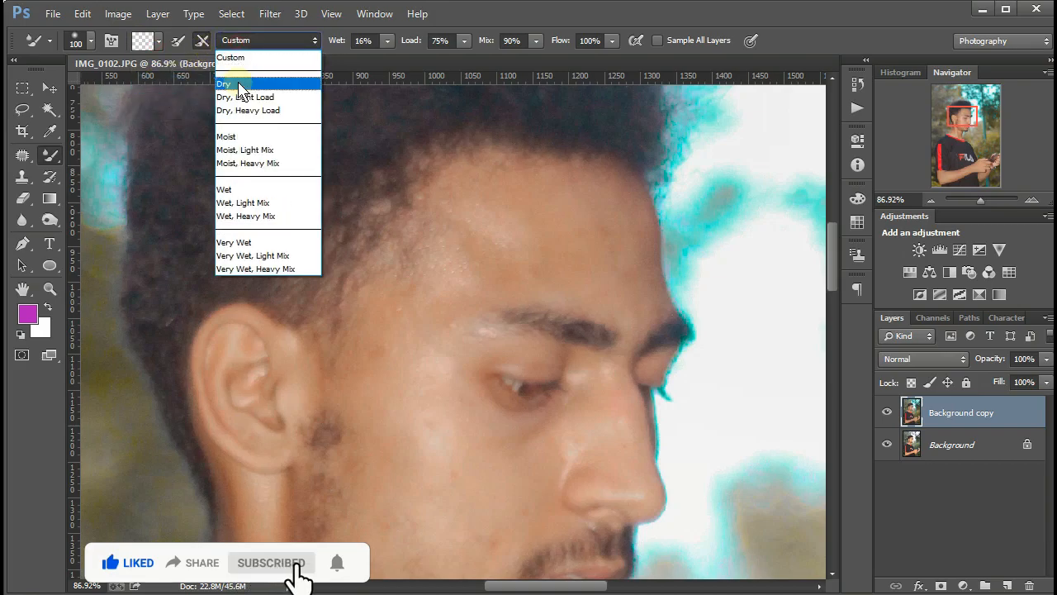
click(230, 55)
click(354, 40)
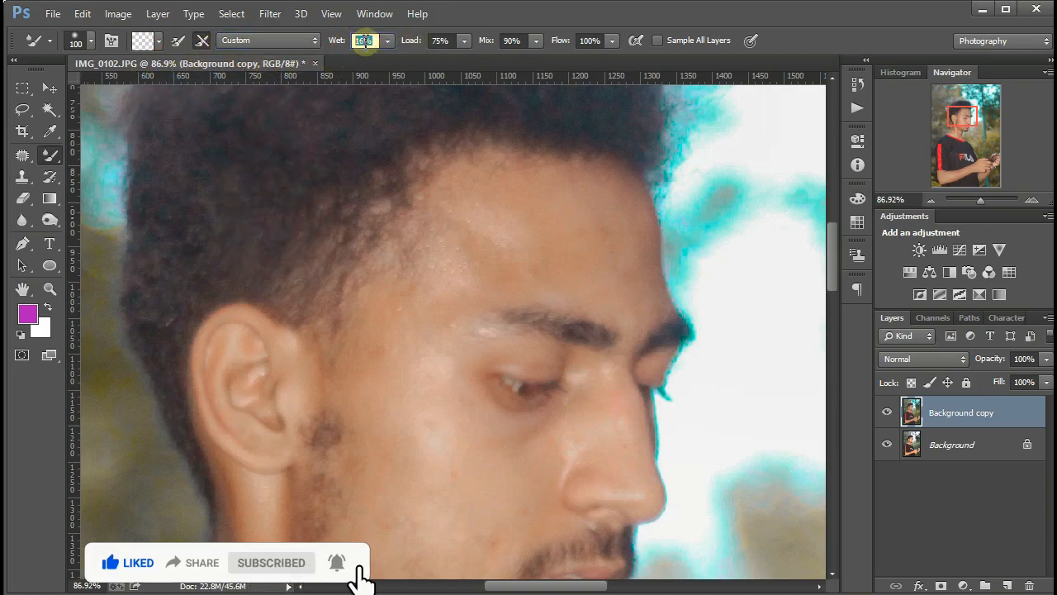
click(440, 40)
click(509, 40)
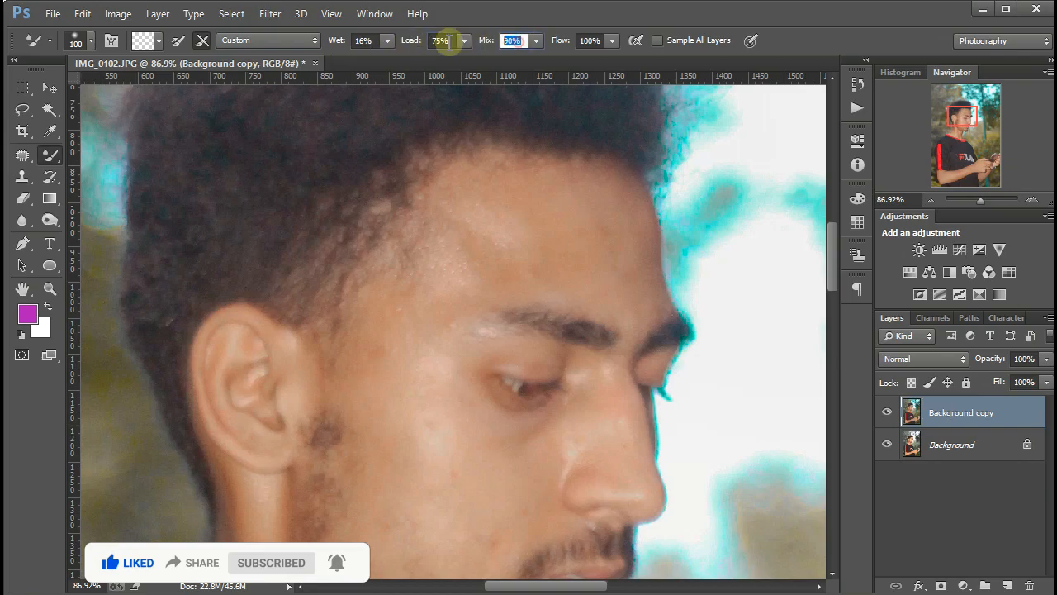
Smooth the forehead skin on the Background copy layer with the 100 px Mixer Brush at 100% flow
click(592, 40)
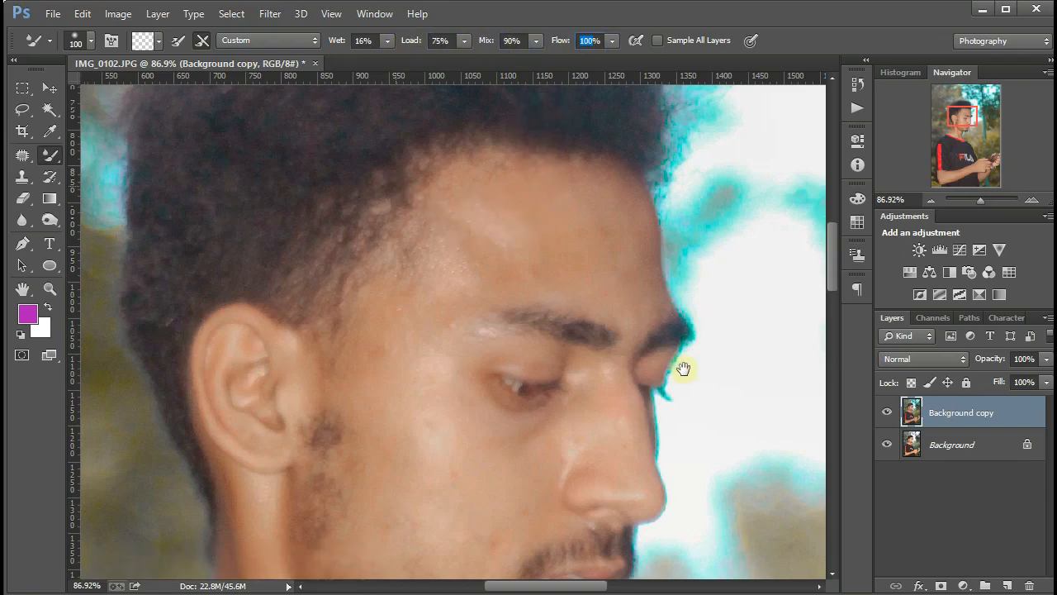
scroll(685, 371, up, 5)
drag(549, 361, 543, 434)
mouse_move(624, 244)
mouse_down()
mouse_move(603, 344)
mouse_move(610, 271)
mouse_move(532, 211)
mouse_move(612, 225)
mouse_move(649, 376)
mouse_move(647, 425)
mouse_move(662, 421)
mouse_move(498, 371)
mouse_move(475, 346)
mouse_move(506, 332)
mouse_move(459, 308)
mouse_up()
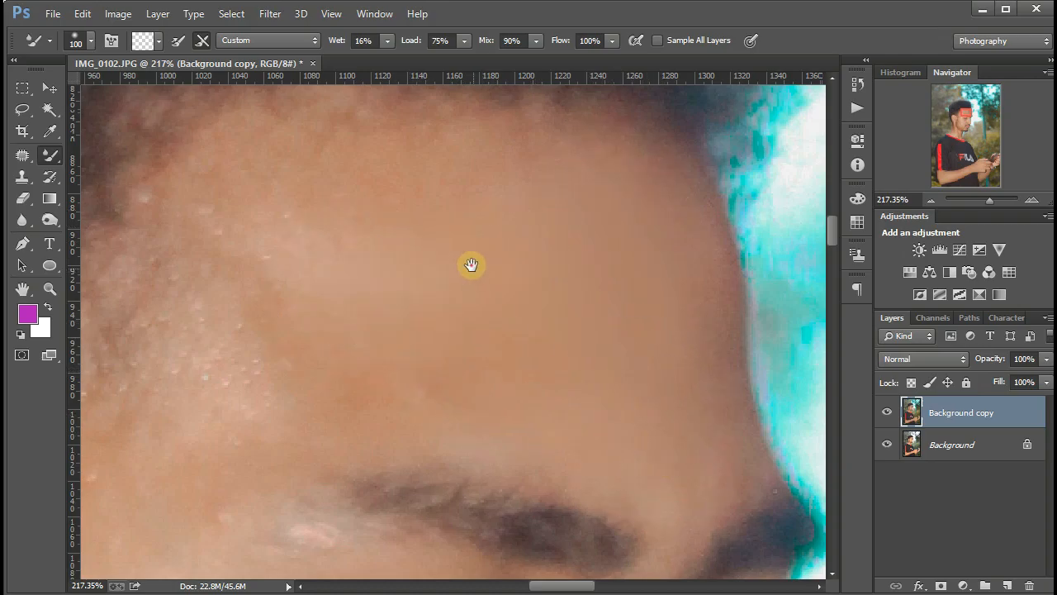
drag(470, 264, 623, 319)
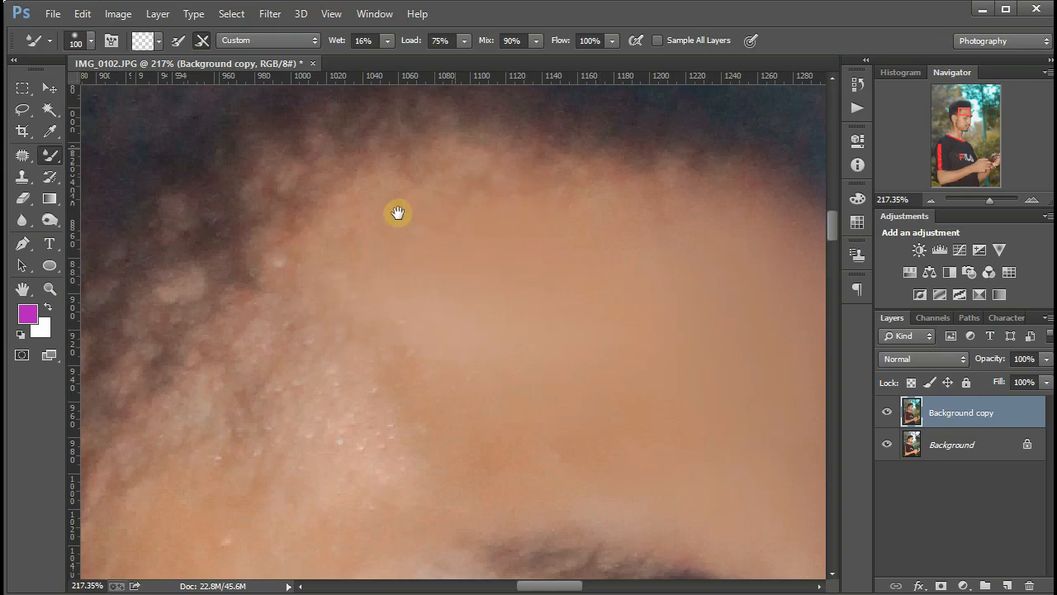
drag(388, 248, 344, 87)
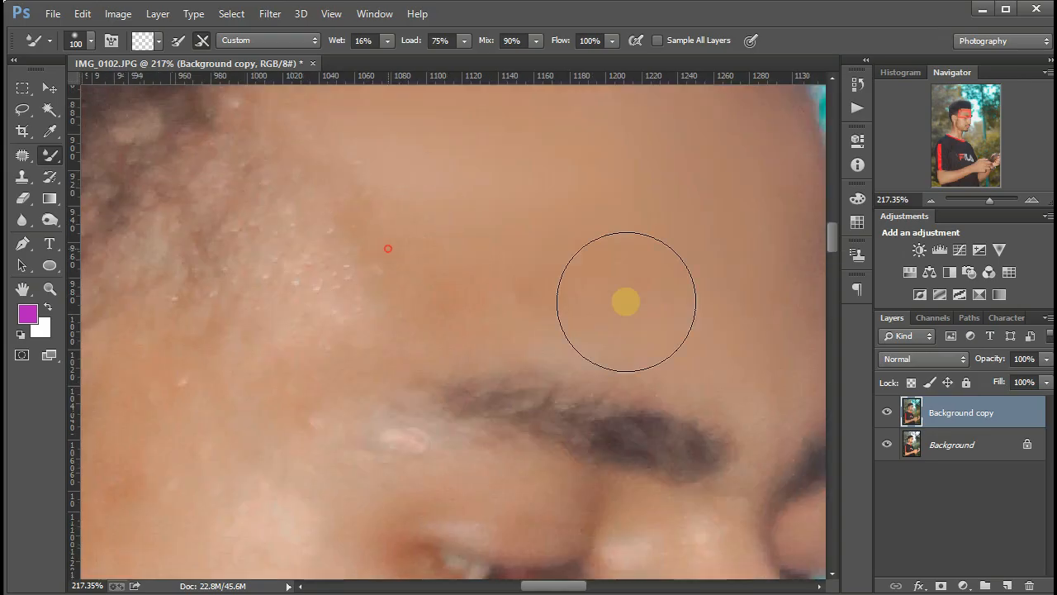
Duplicate the Background copy layer within the same document
right_click(938, 407)
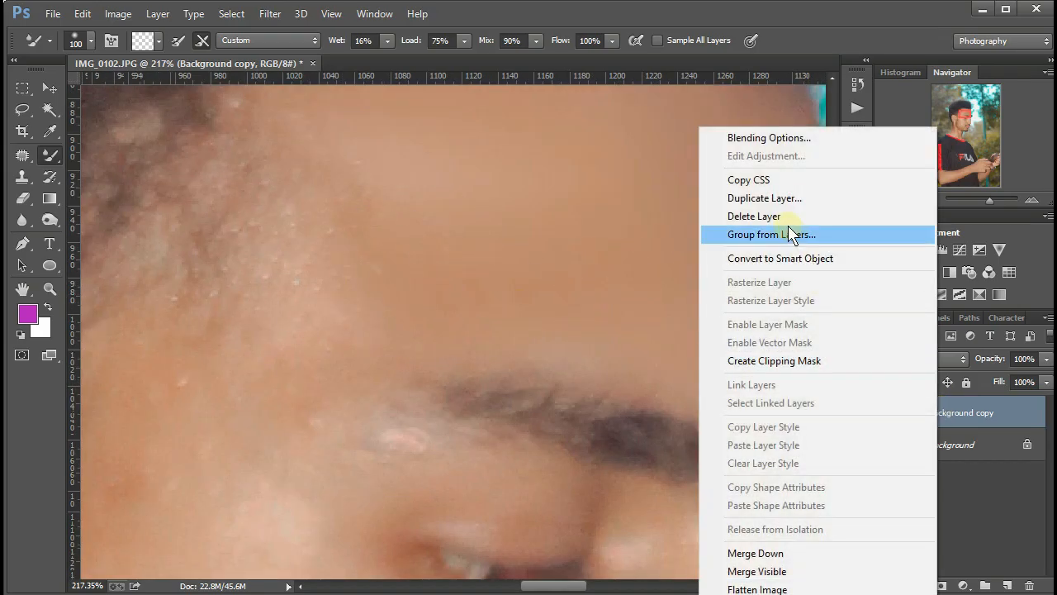
click(781, 203)
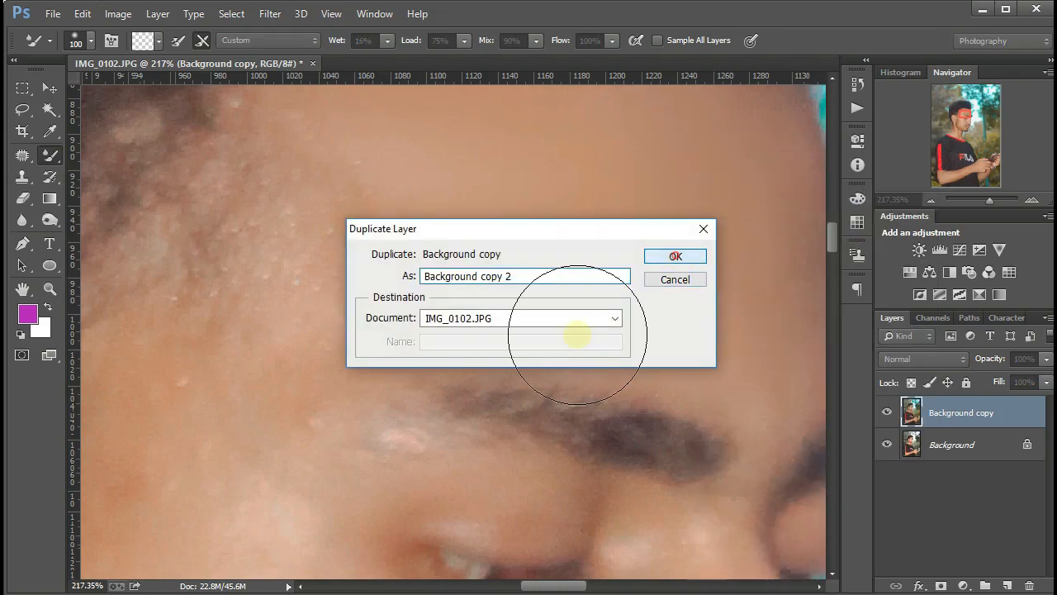
click(676, 256)
Blend the temple and cheek skin on the duplicated layer with the Mixer Brush, enlarging the brush to 200 px
mouse_move(491, 216)
mouse_down()
mouse_move(345, 248)
mouse_move(410, 244)
mouse_move(447, 200)
mouse_move(622, 222)
mouse_move(294, 290)
mouse_move(252, 331)
mouse_move(512, 229)
mouse_up()
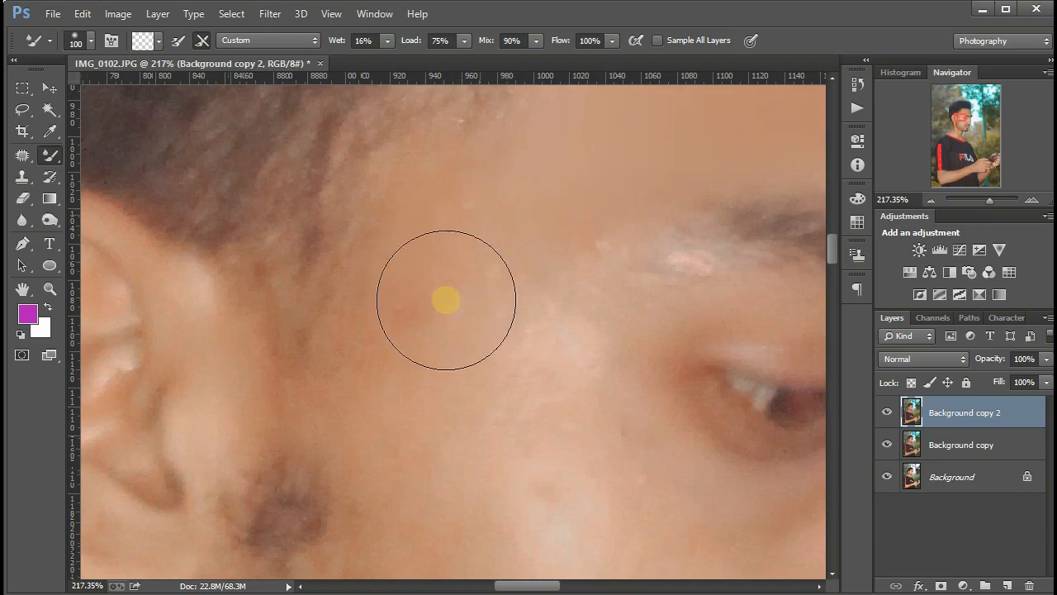
drag(403, 185, 392, 162)
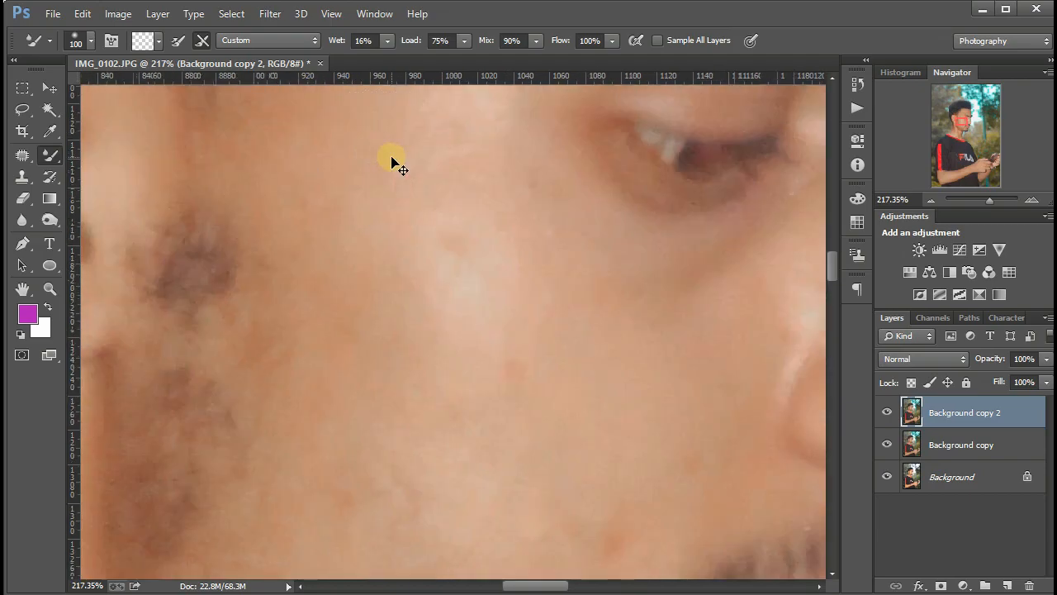
key(ctrl+minus)
key(ctrl+minus)
key(ctrl+minus)
key(bracketright)
key(bracketright)
key(bracketright)
key(bracketright)
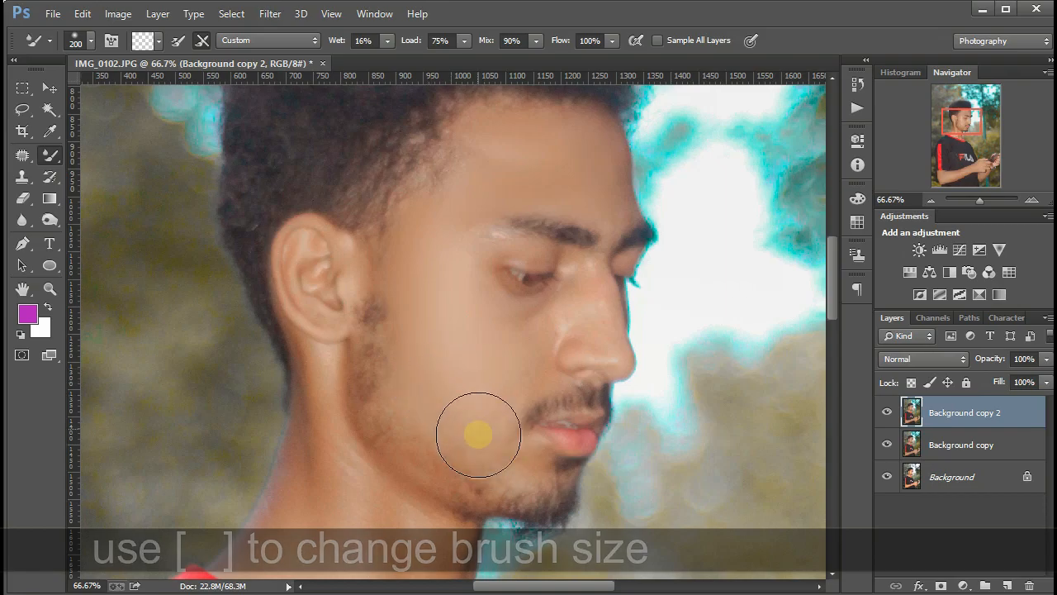
Reduce the Mixer Brush to 100 px and smooth the skin around the nose, under the eye and beside the mouth
scroll(510, 366, up, 6)
key(bracketleft)
key(bracketleft)
key(bracketleft)
key(bracketleft)
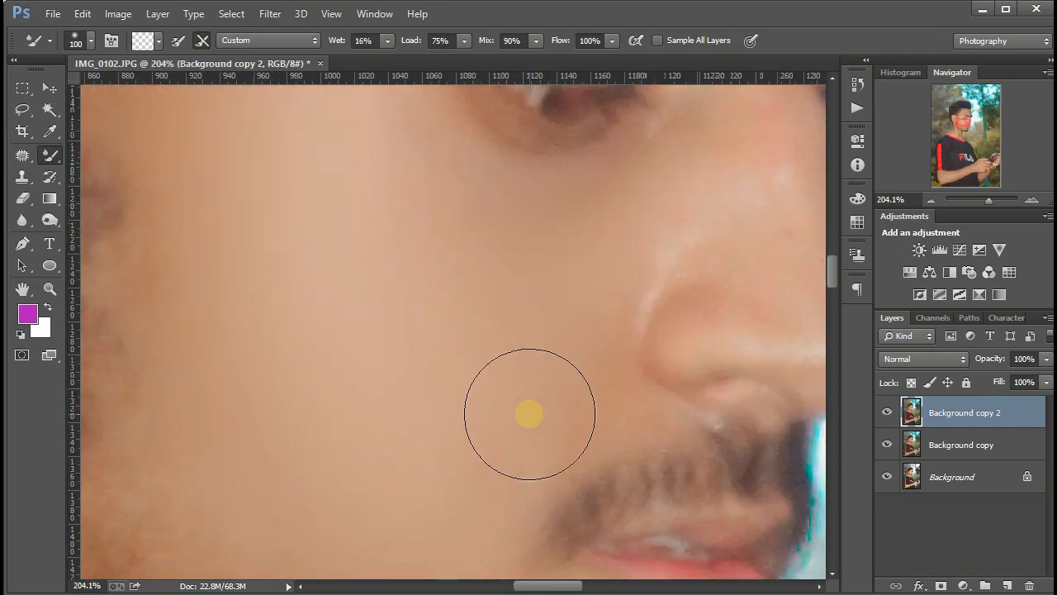
drag(763, 273, 494, 420)
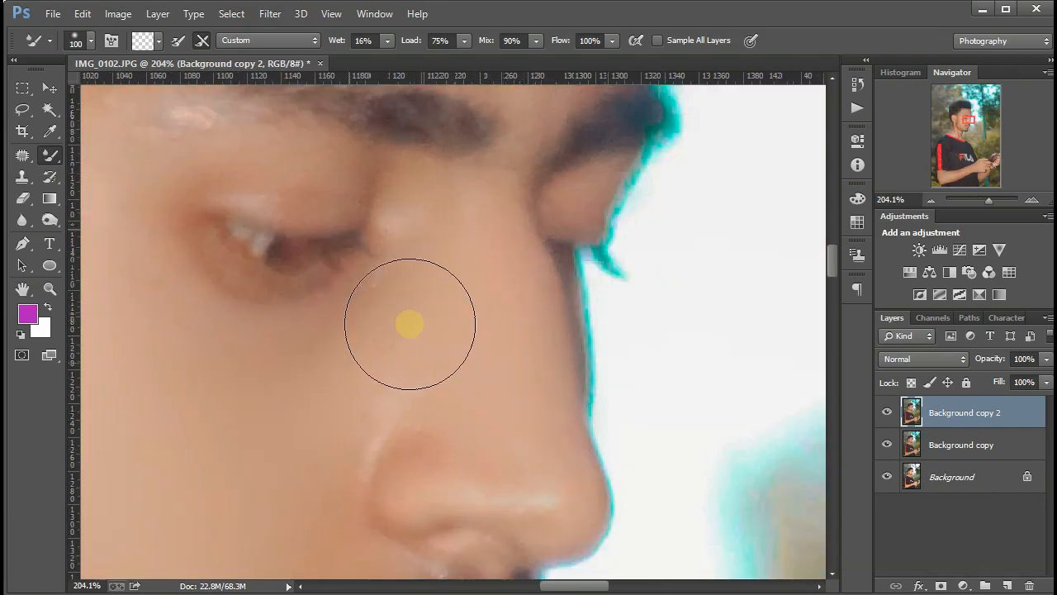
drag(493, 283, 549, 107)
drag(281, 337, 543, 417)
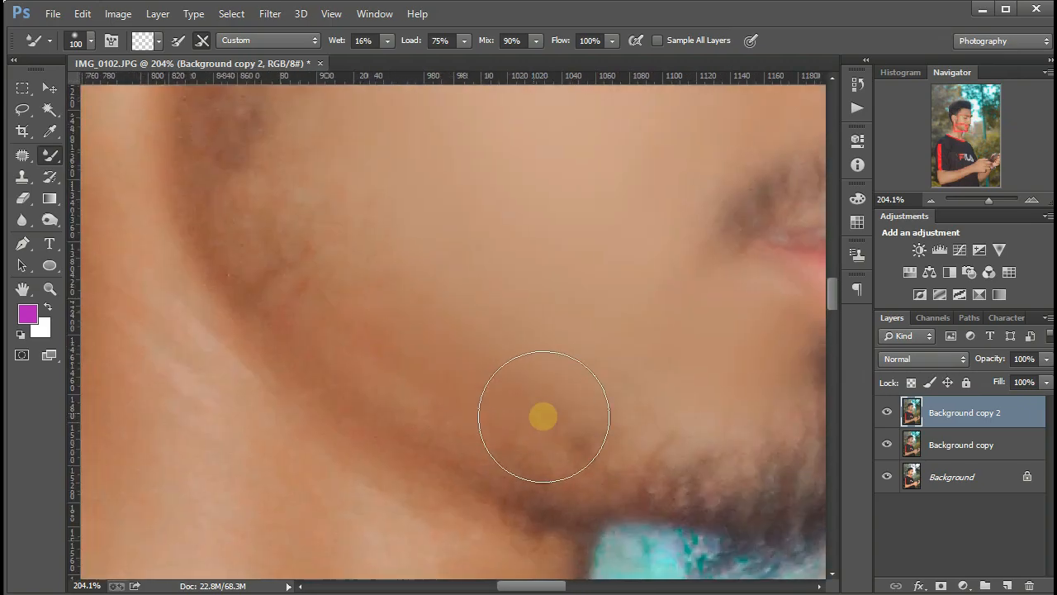
Smooth the skin along the jawline and down the neck to the collar with the 100 px Mixer Brush
drag(266, 142, 366, 307)
drag(196, 260, 389, 266)
drag(438, 529, 456, 278)
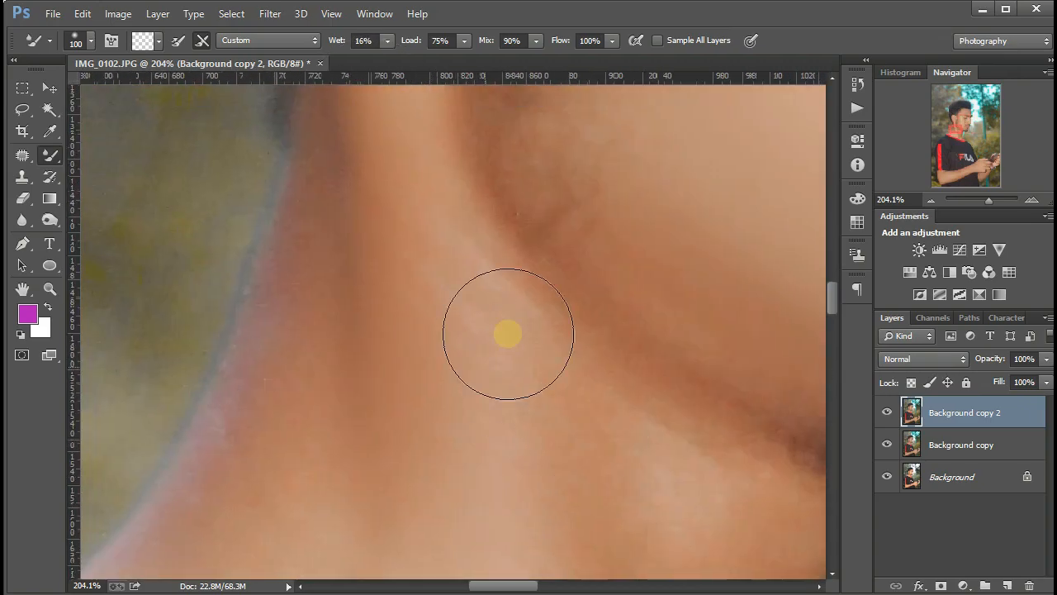
drag(610, 404, 476, 225)
drag(567, 432, 504, 279)
drag(654, 392, 611, 264)
drag(215, 182, 584, 373)
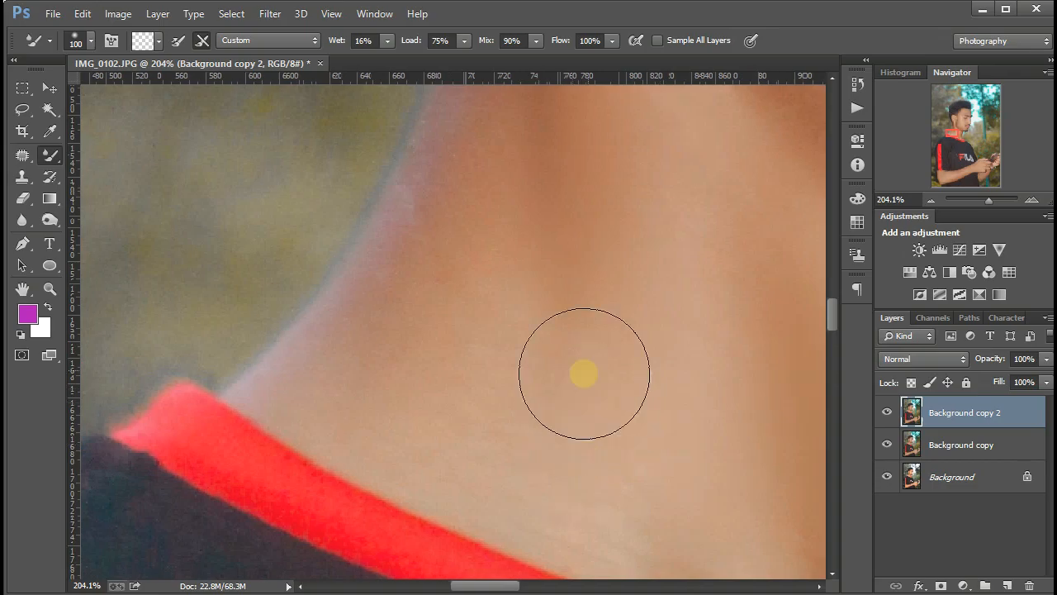
Enlarge the Mixer Brush to 175 px and blend the lower cheek and jaw skin
scroll(463, 363, down, 5)
scroll(487, 347, up, 2)
key(bracketright)
key(bracketright)
key(bracketright)
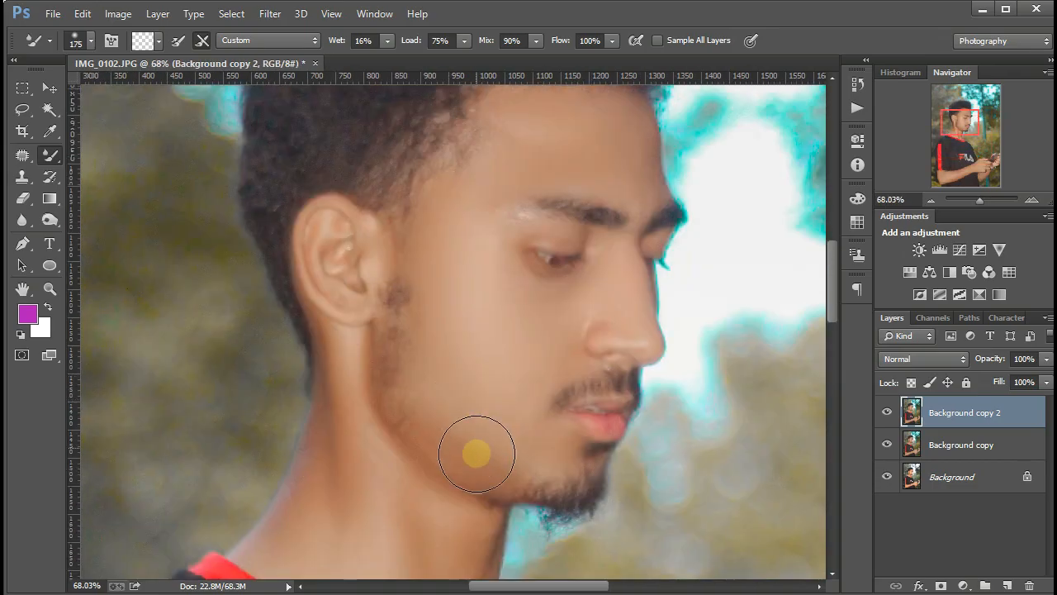
Reduce the Mixer Brush to 35 px and smooth the skin in and around the ear
scroll(403, 498, up, 3)
key(bracketleft)
key(bracketleft)
key(bracketleft)
key(bracketleft)
key(bracketleft)
key(bracketleft)
key(bracketleft)
key(bracketleft)
key(bracketleft)
key(bracketleft)
key(bracketleft)
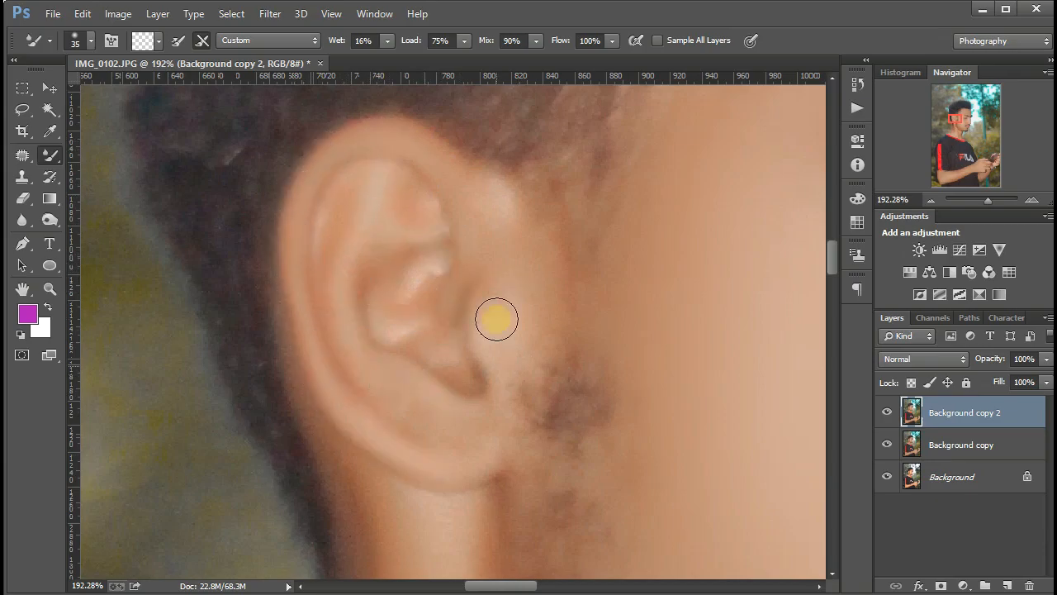
Enlarge the Mixer Brush to 300 px and smooth the skin of the near forearm and elbow
key(ctrl+minus)
key(ctrl+minus)
key(ctrl+minus)
scroll(340, 298, up, 3)
drag(463, 496, 403, 165)
key(ctrl+minus)
key(ctrl+minus)
key(ctrl+minus)
key(ctrl+minus)
drag(421, 542, 379, 335)
key(bracketright)
key(bracketright)
key(bracketright)
key(bracketright)
key(bracketright)
key(bracketright)
key(bracketright)
key(bracketright)
key(bracketright)
key(bracketright)
key(bracketright)
key(bracketright)
key(bracketright)
key(bracketright)
key(bracketright)
key(bracketright)
drag(254, 322, 543, 413)
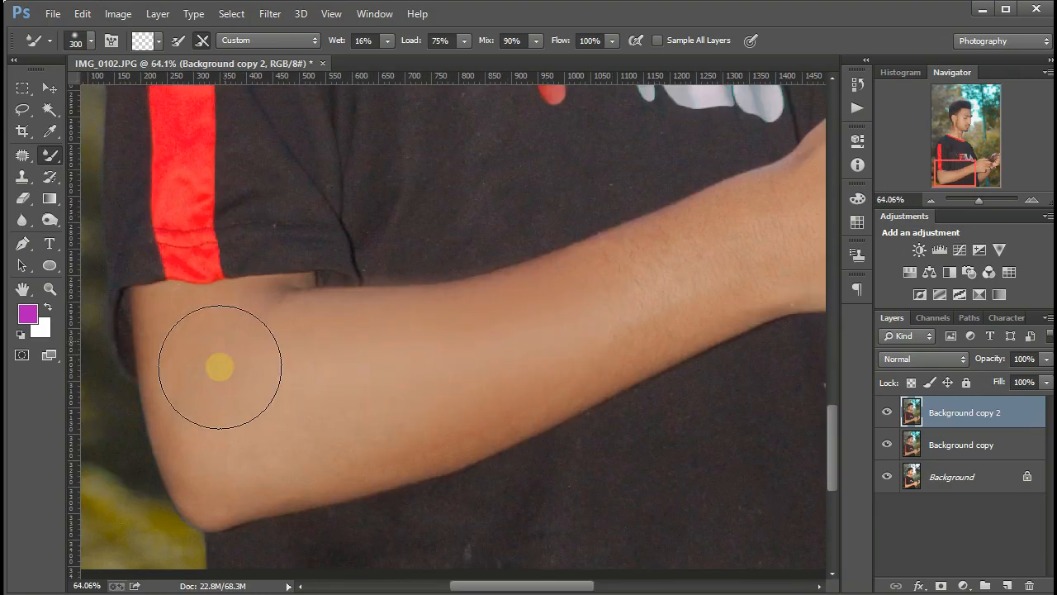
Smooth the wrist, the hand and the far forearm below the watch with the 300 px Mixer Brush
drag(753, 245, 562, 298)
drag(734, 259, 517, 330)
drag(642, 307, 449, 306)
drag(358, 506, 425, 361)
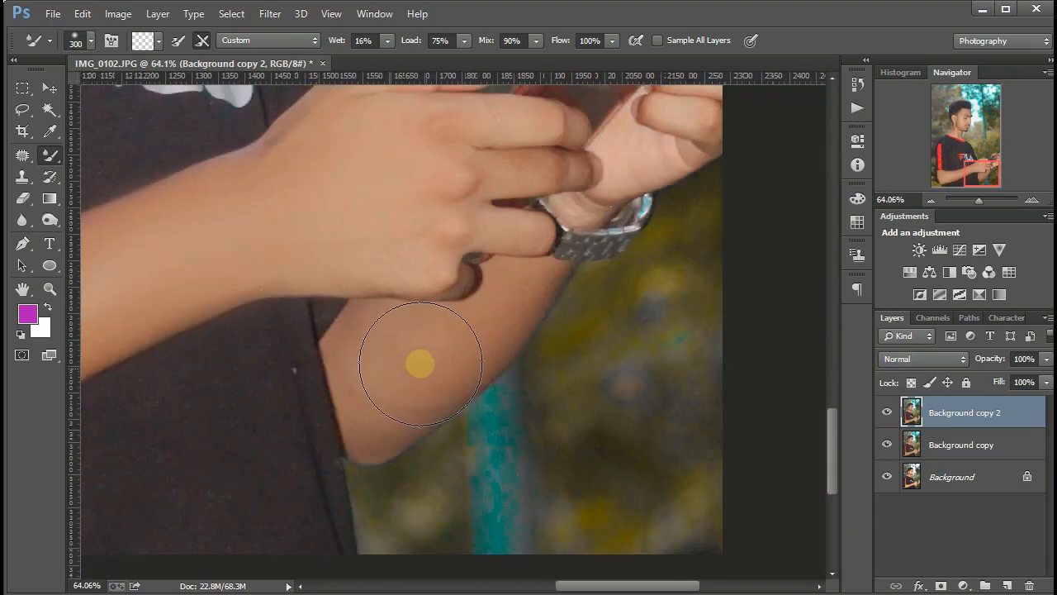
key(ctrl+minus)
key(ctrl+minus)
key(ctrl+minus)
key(ctrl+minus)
key(ctrl+minus)
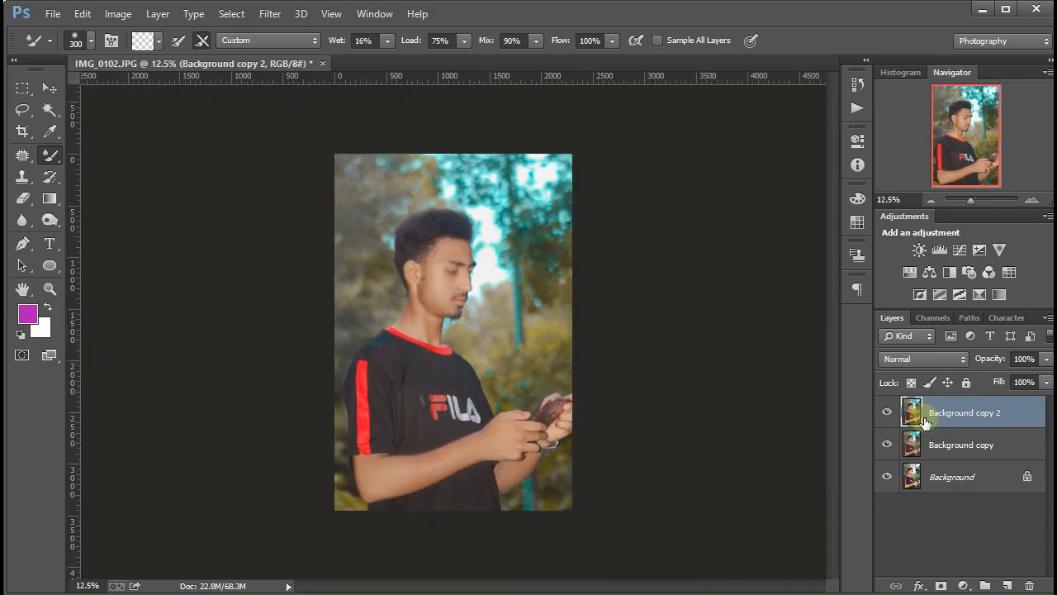
Lower the opacity of the retouched Background copy 2 layer to 58% so some skin texture shows through
drag(1000, 364, 950, 359)
drag(422, 257, 475, 311)
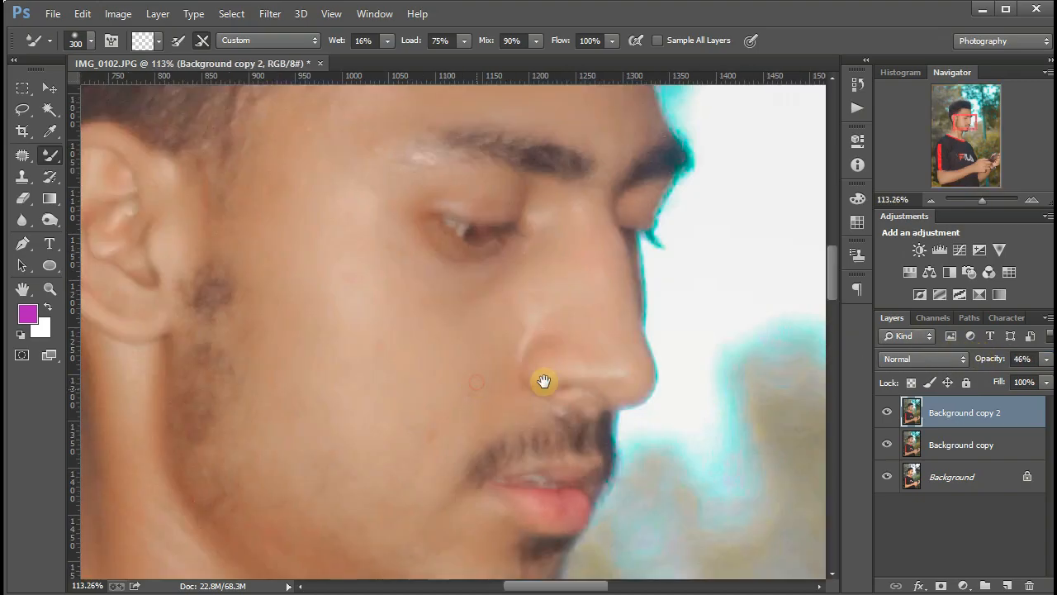
drag(543, 380, 613, 380)
drag(992, 367, 977, 364)
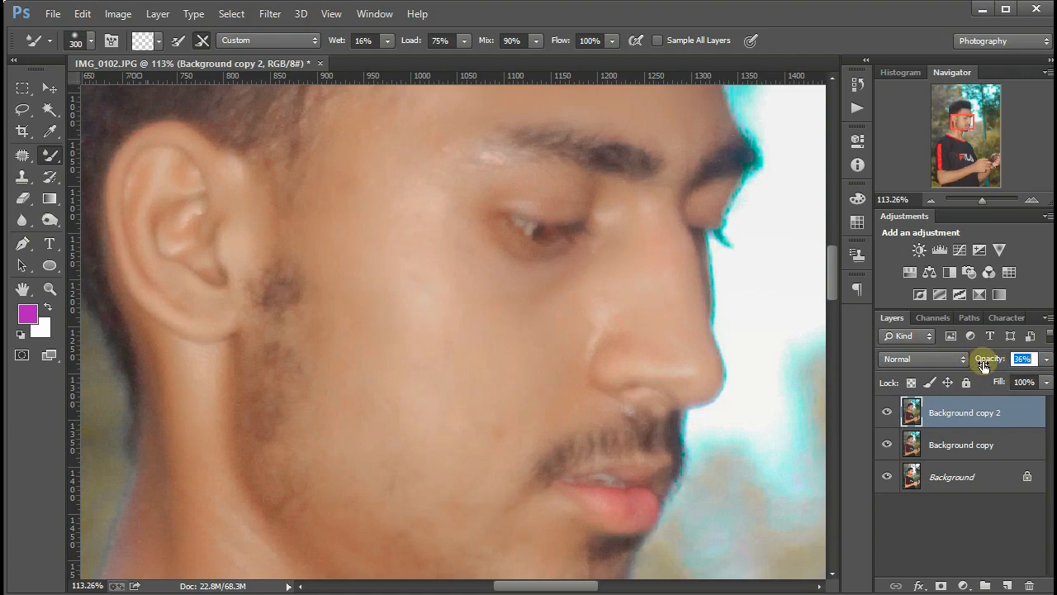
click(1046, 358)
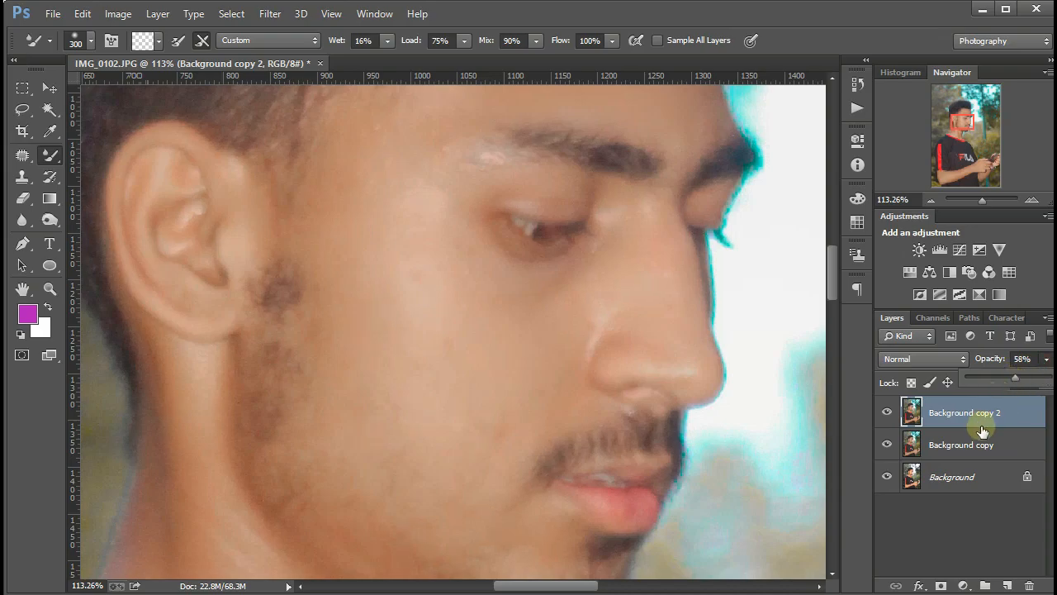
Merge the Background copy 2 layer down into the Background copy layer
key(ctrl+e)
key(ctrl+e)
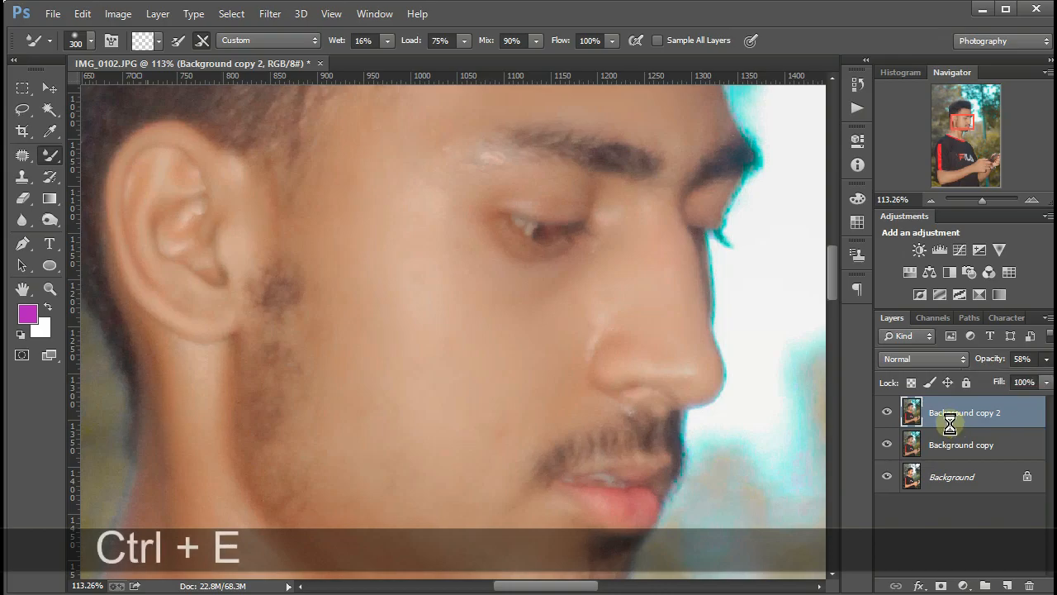
key(ctrl+minus)
key(ctrl+minus)
key(ctrl+minus)
key(ctrl+minus)
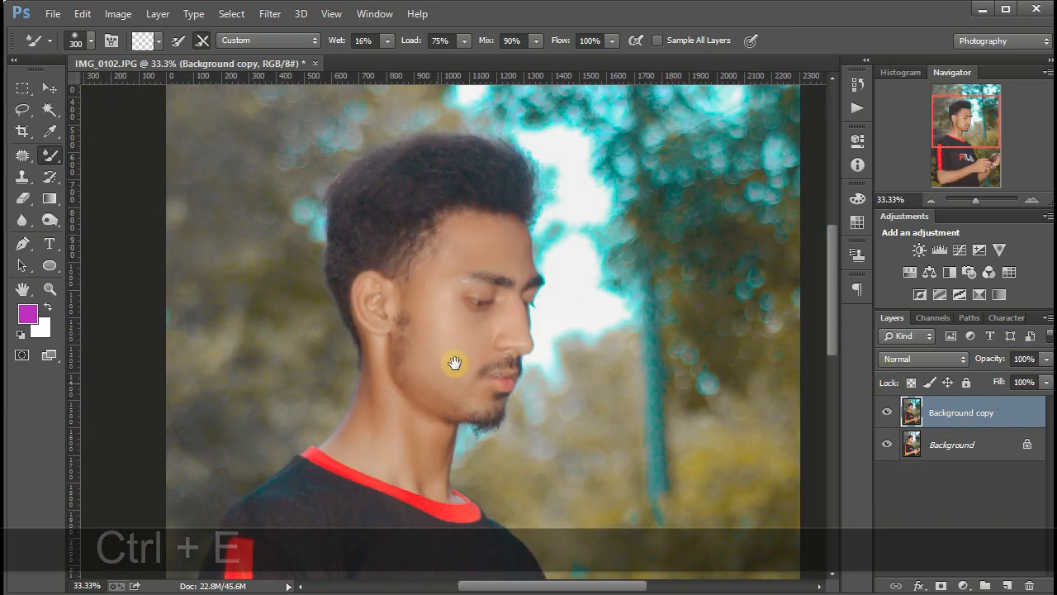
drag(439, 382, 456, 366)
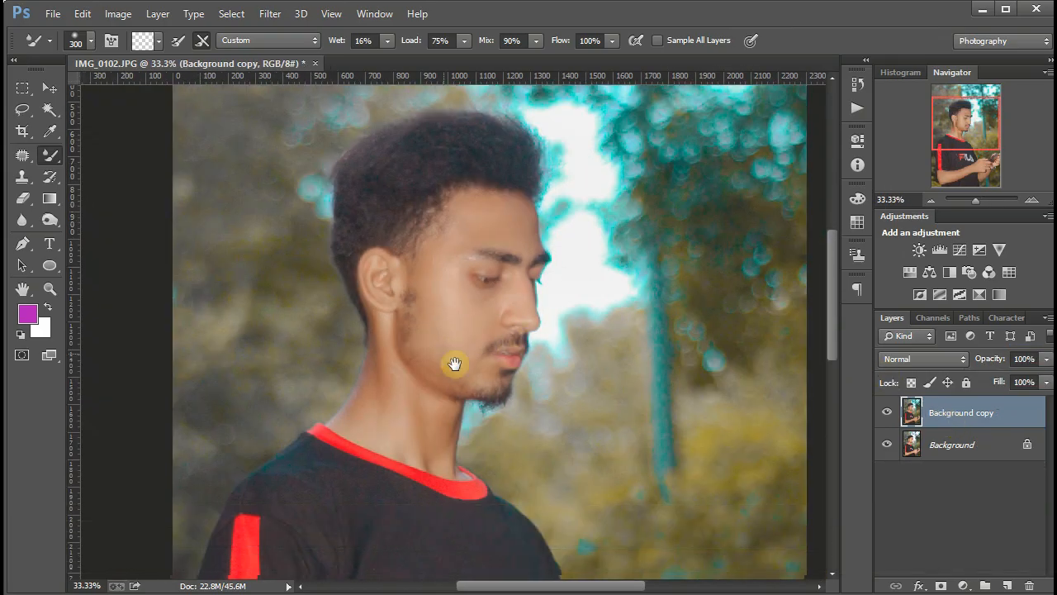
drag(398, 278, 399, 355)
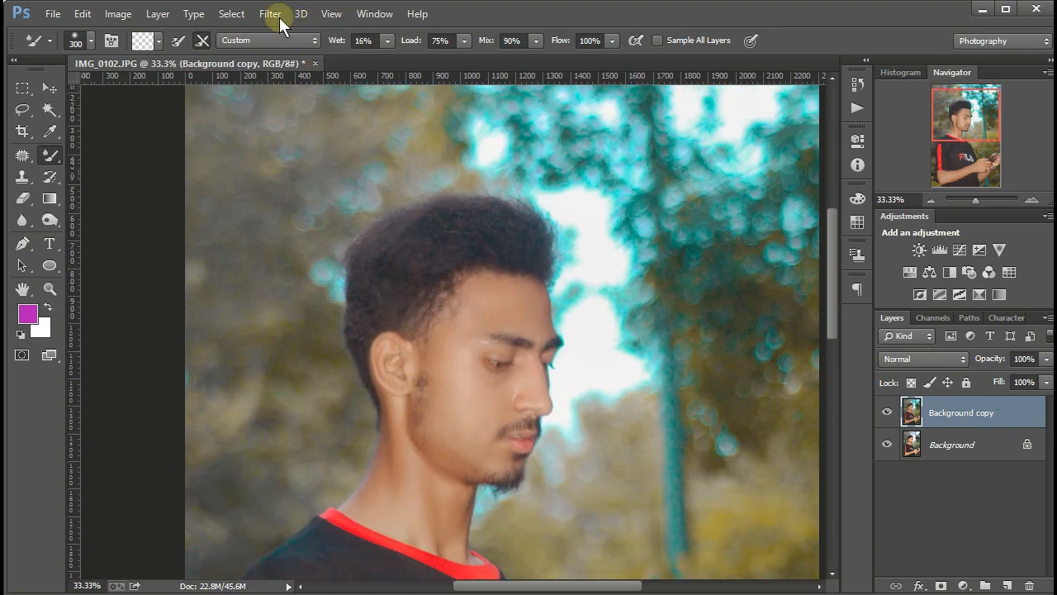
Open the Liquify filter on the merged layer and set its brush size to 400 over the hair
click(271, 14)
click(314, 142)
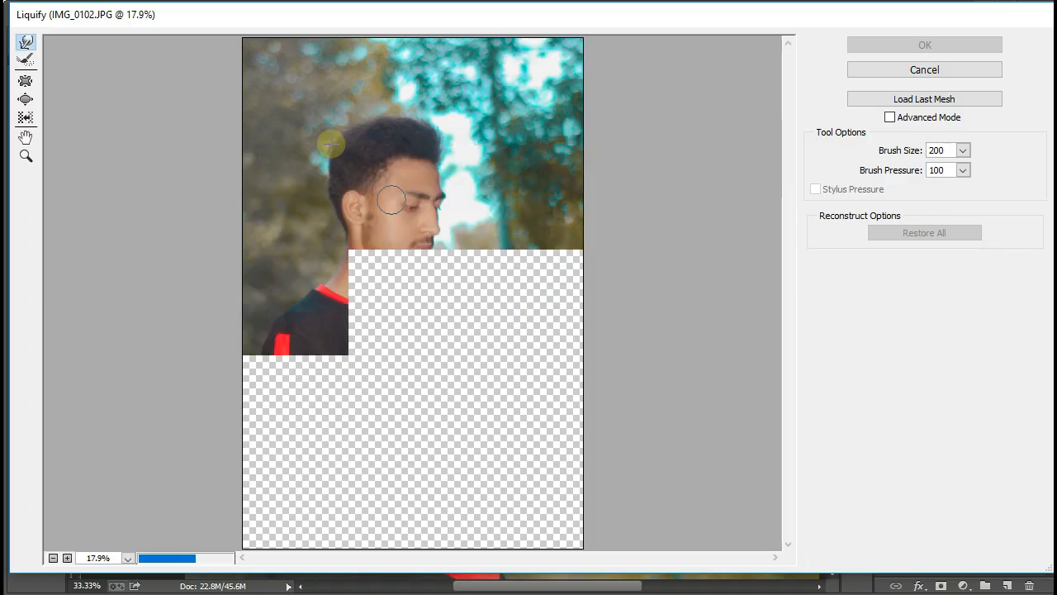
key(ctrl+space)
drag(325, 139, 413, 165)
drag(486, 212, 515, 368)
mouse_move(470, 303)
mouse_down()
mouse_move(547, 305)
mouse_move(547, 325)
mouse_up()
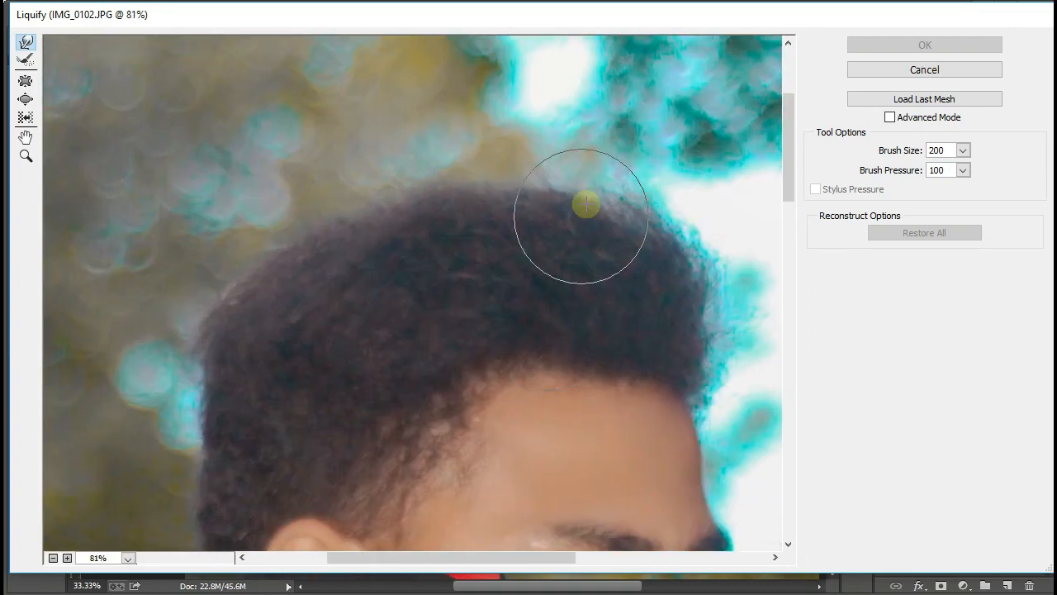
key(bracketright)
key(bracketright)
key(bracketright)
key(bracketright)
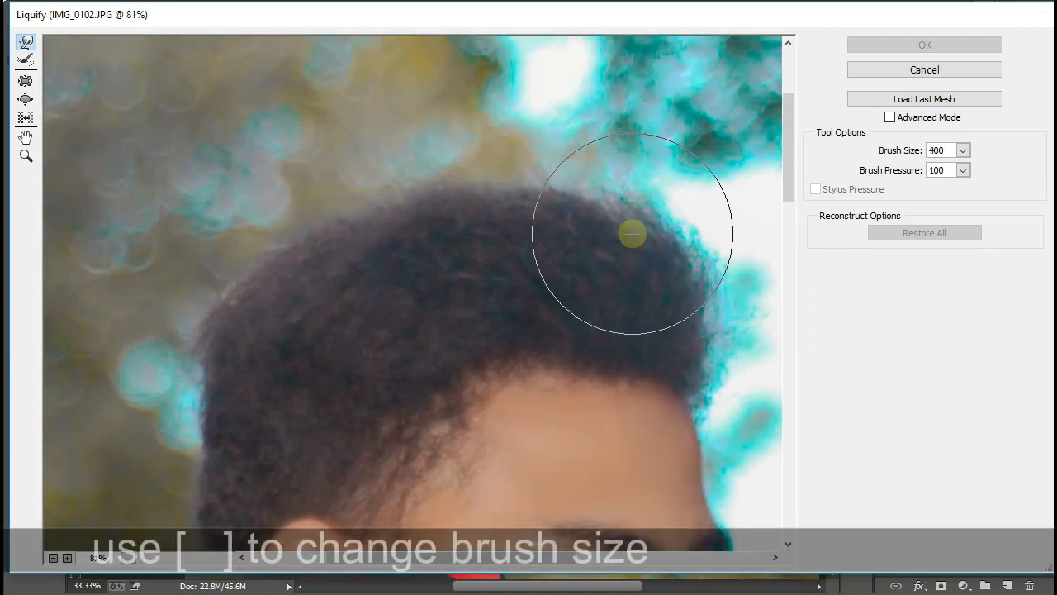
Push the outline of the hair at the top and back of the head into a fuller, rounder shape and apply Liquify
drag(630, 229, 565, 220)
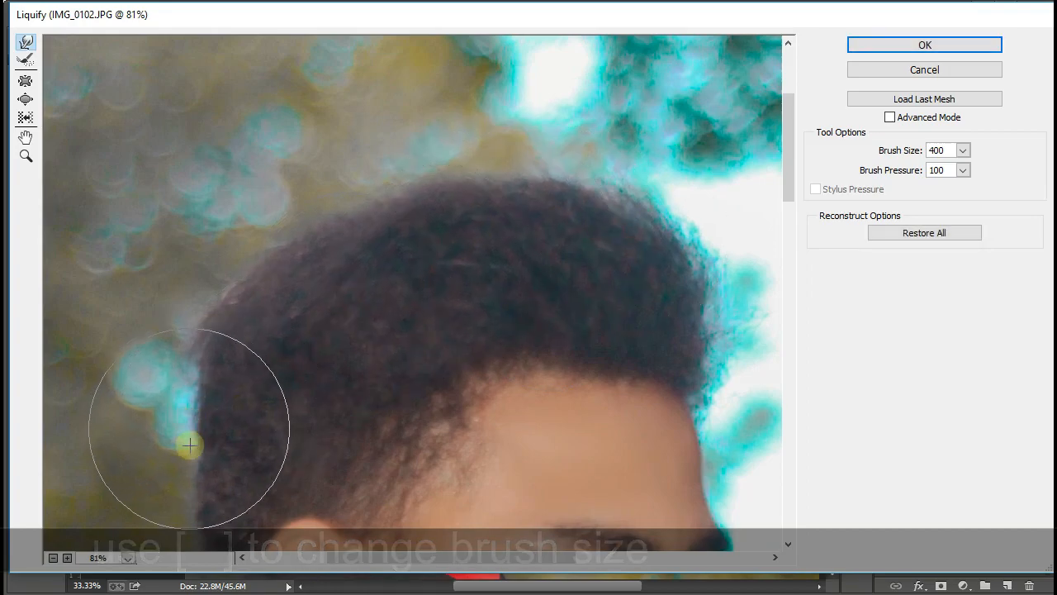
drag(184, 460, 266, 354)
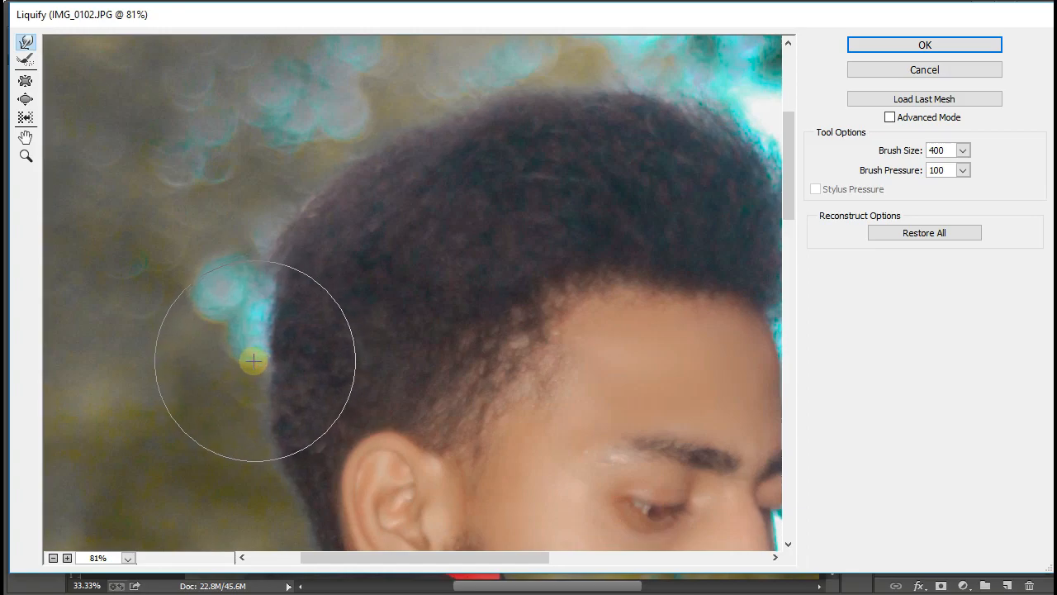
drag(334, 229, 320, 309)
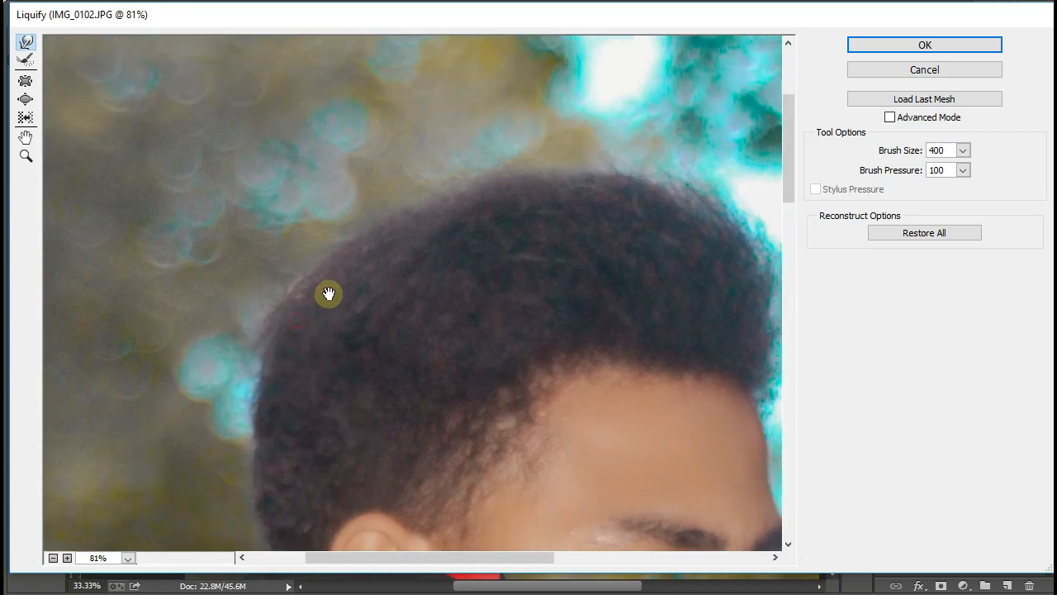
drag(445, 252, 408, 252)
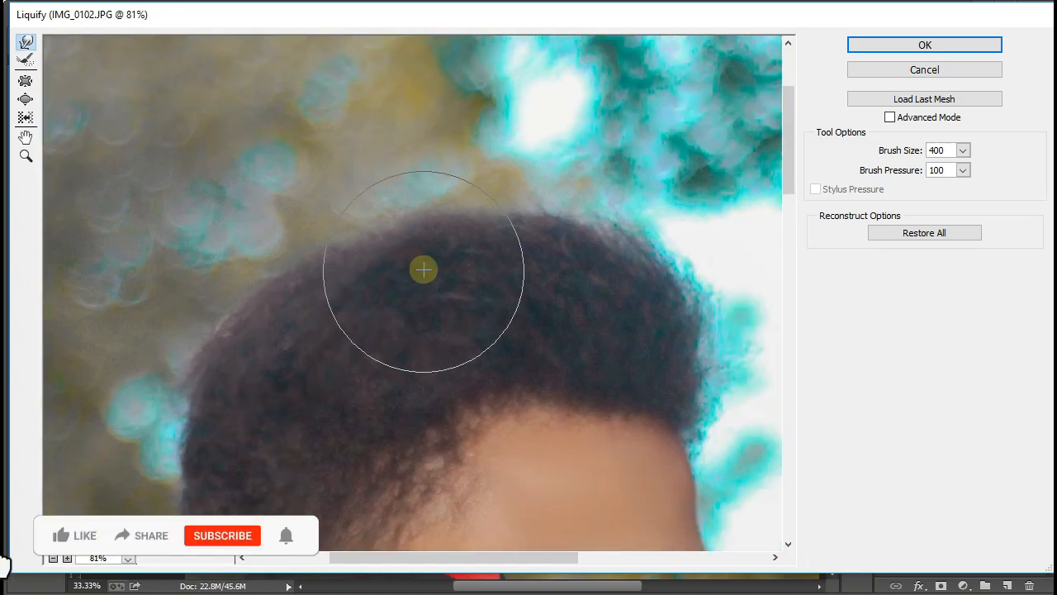
mouse_move(667, 300)
mouse_down()
mouse_move(708, 369)
mouse_move(684, 287)
mouse_move(594, 243)
mouse_move(488, 234)
mouse_move(516, 228)
mouse_move(297, 288)
mouse_up()
click(898, 38)
Open the Camera Raw filter on the Background copy layer and set saturation to Oranges +2, Yellows +77, Aquas +55 and Blues +38
key(ctrl+minus)
key(ctrl+minus)
key(ctrl+minus)
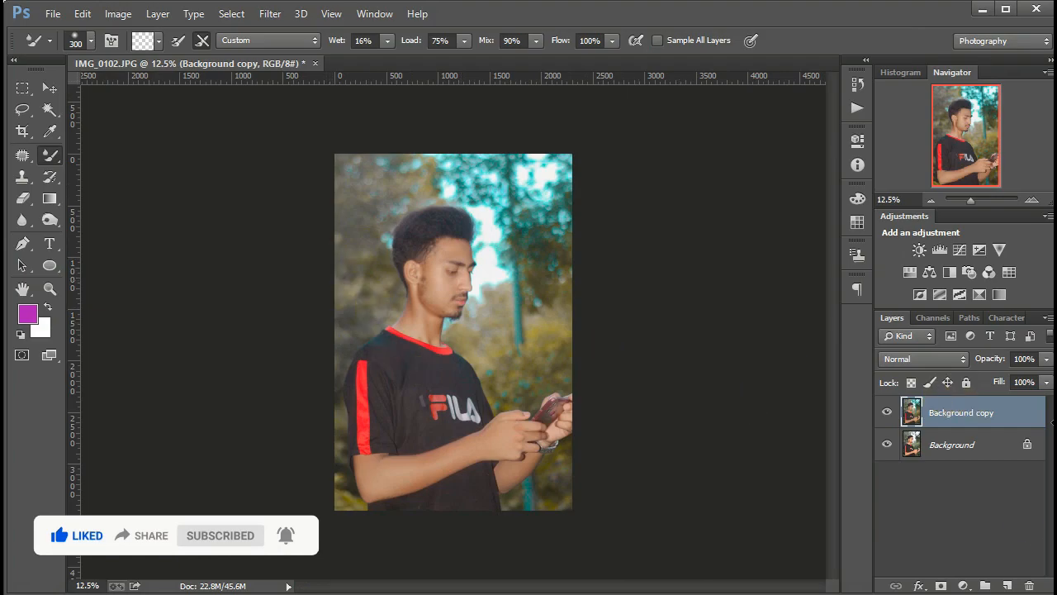
click(267, 15)
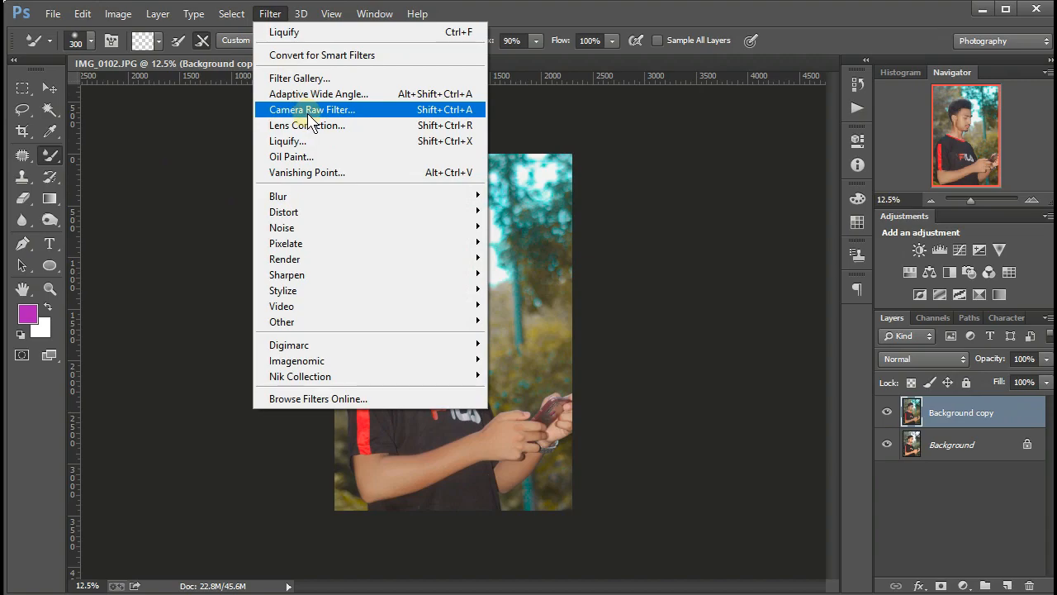
click(311, 111)
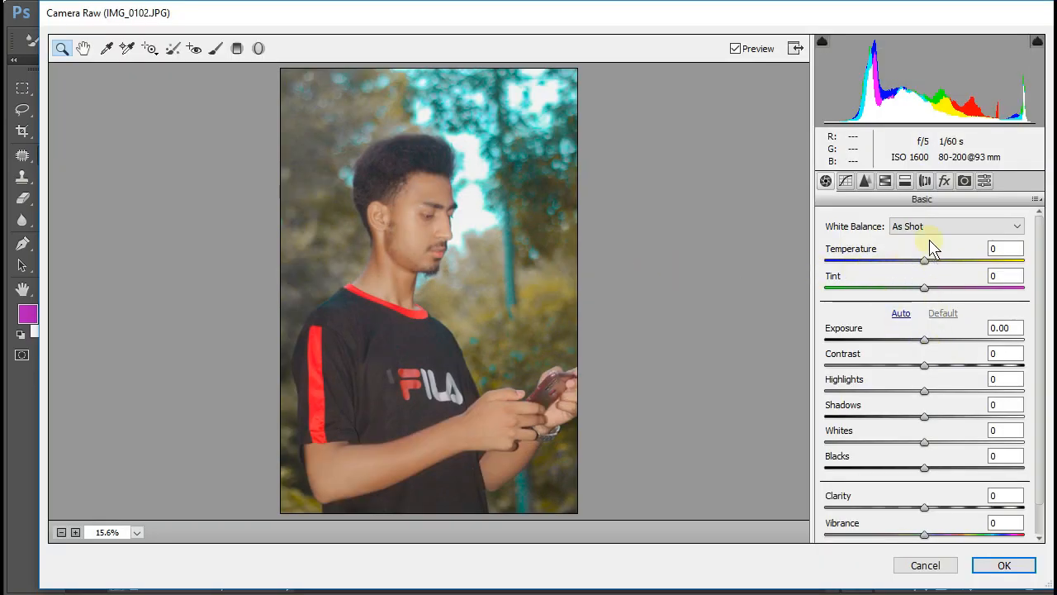
click(886, 182)
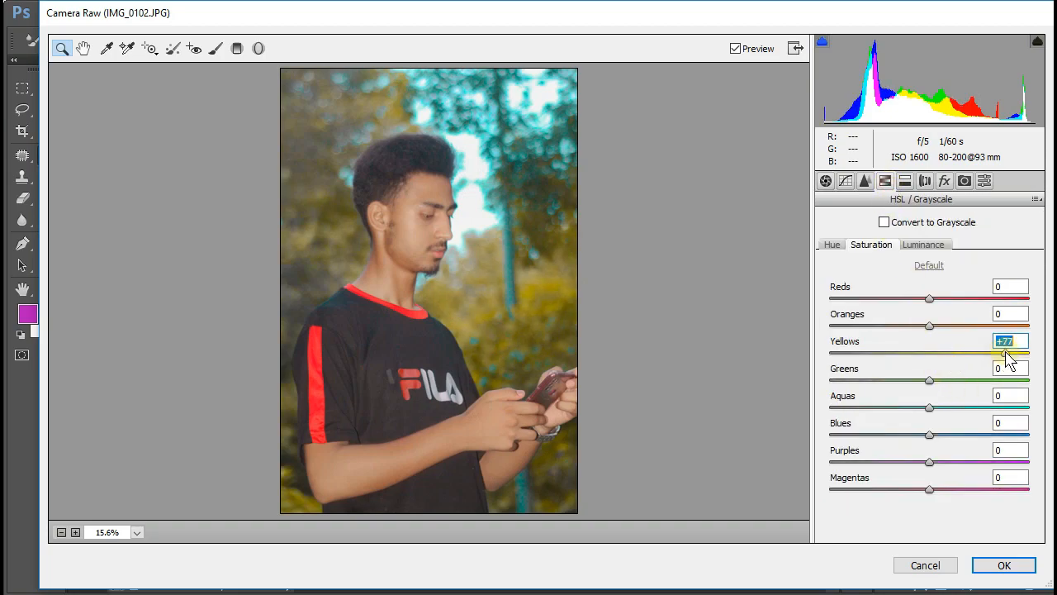
drag(941, 326, 912, 325)
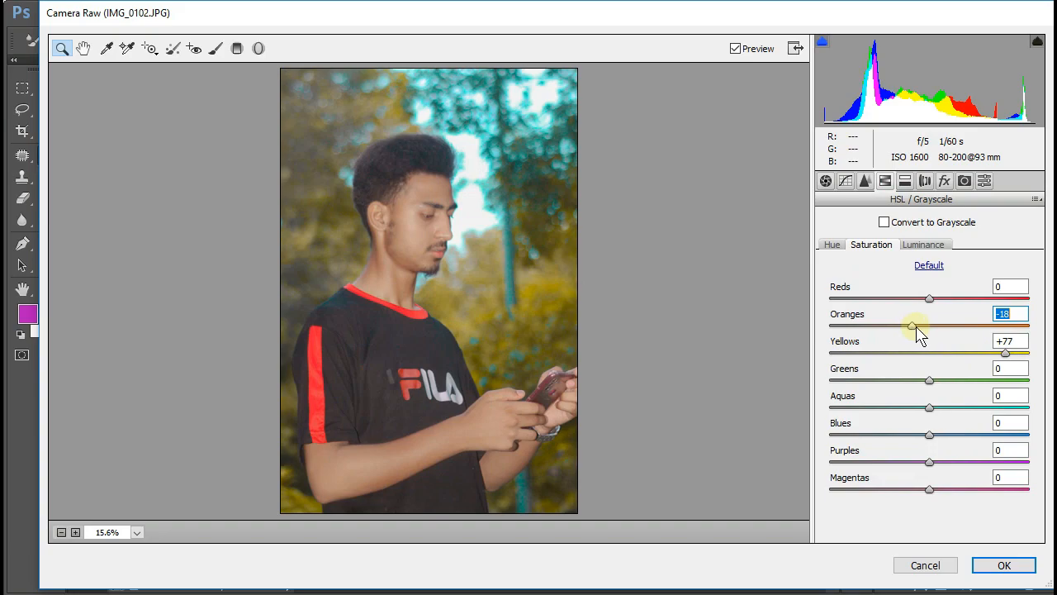
click(983, 407)
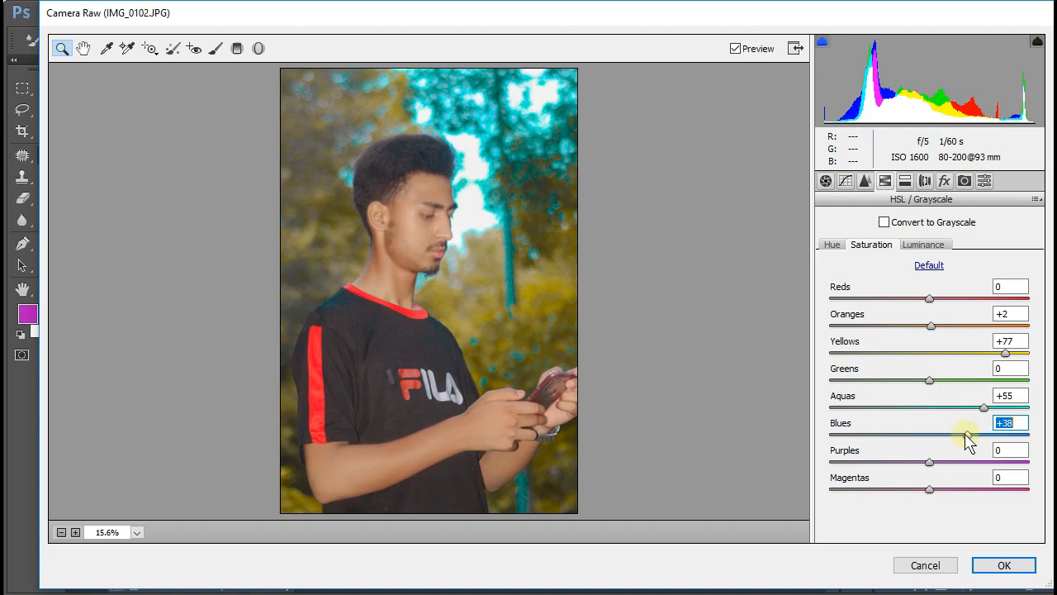
Add a post-crop vignette with Amount -13, Midpoint 57, Roundness +13, Feather 73 and Highlights 32, and apply the Camera Raw filter
click(944, 181)
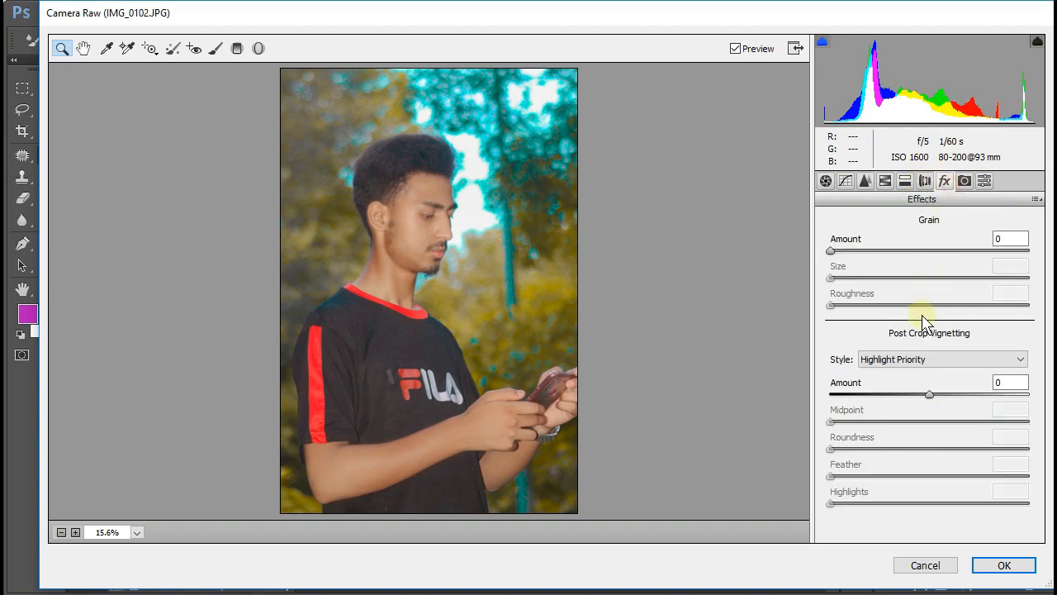
drag(926, 397, 922, 397)
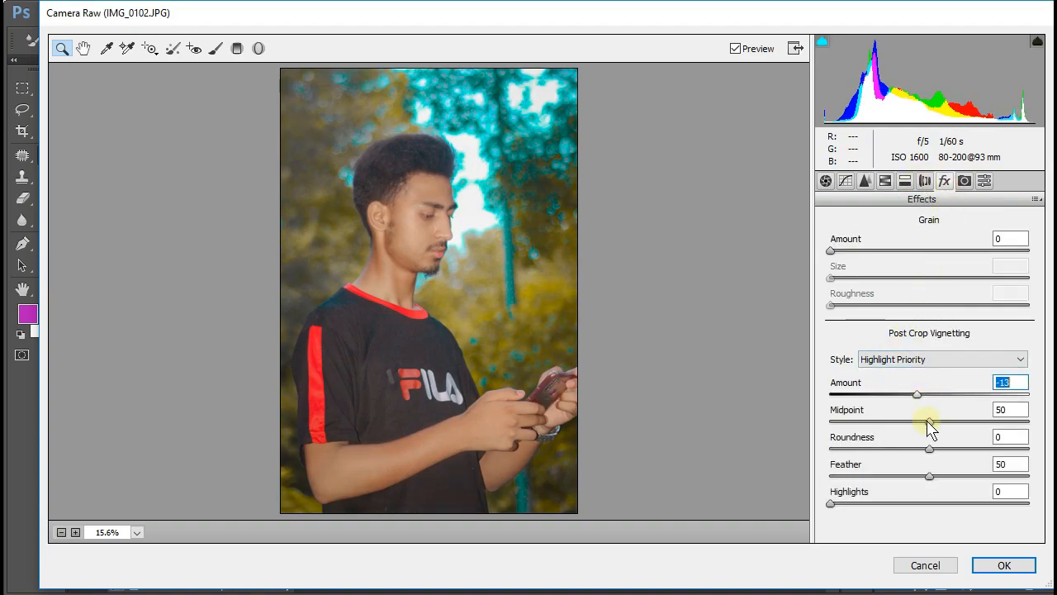
drag(964, 431, 951, 477)
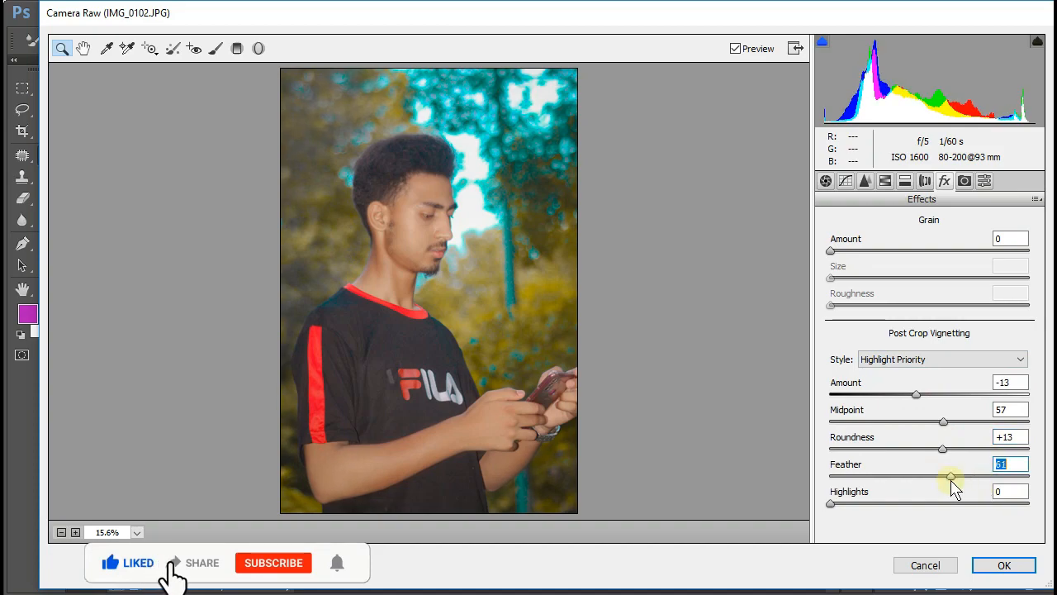
click(890, 504)
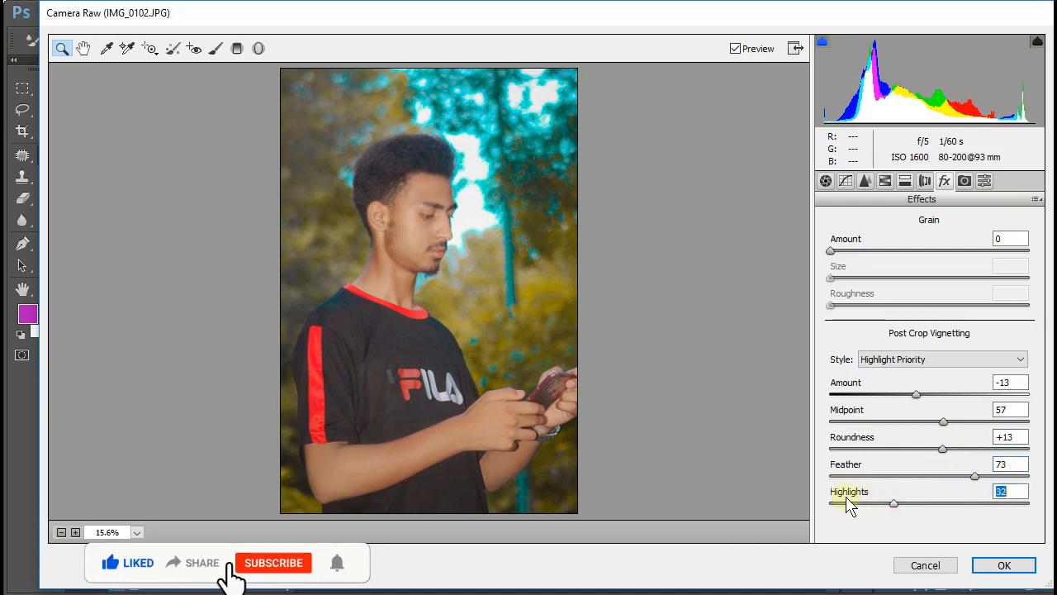
click(991, 570)
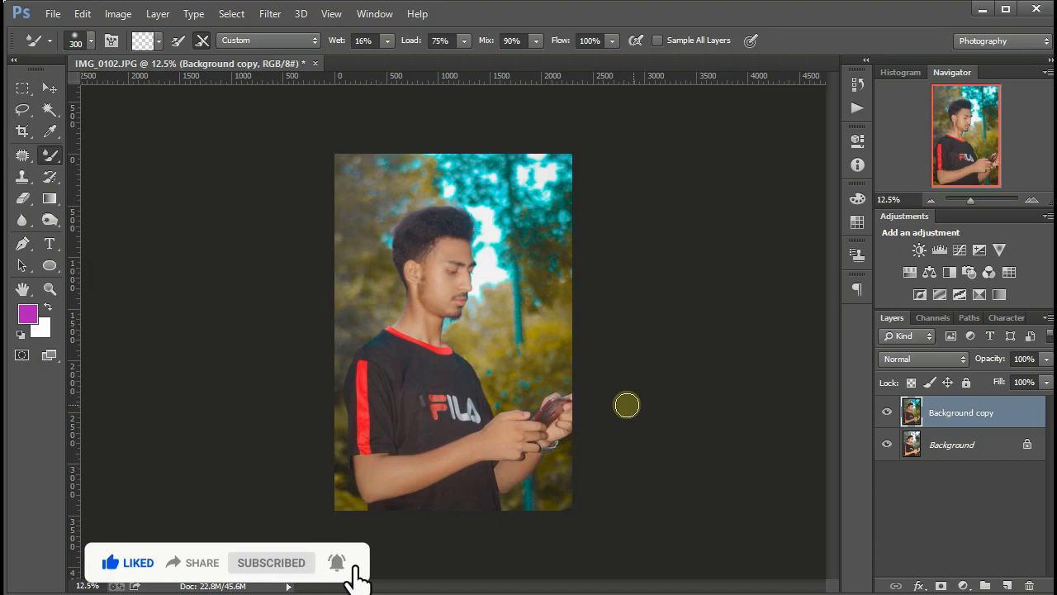
Start saving the image under a new name and choose New folder (6) on Local Disk (D:) as the destination
click(51, 14)
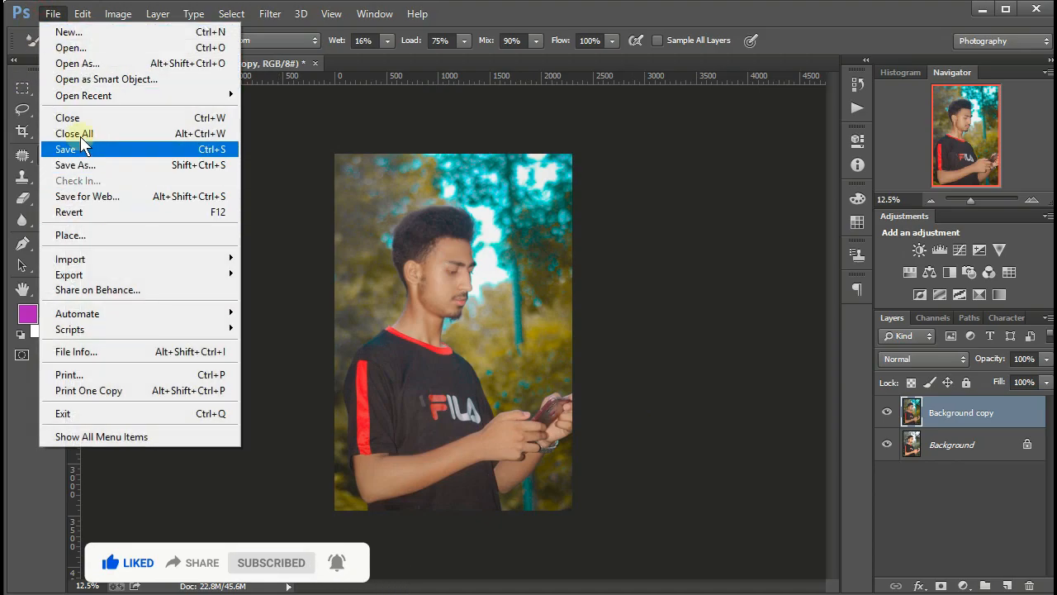
click(86, 165)
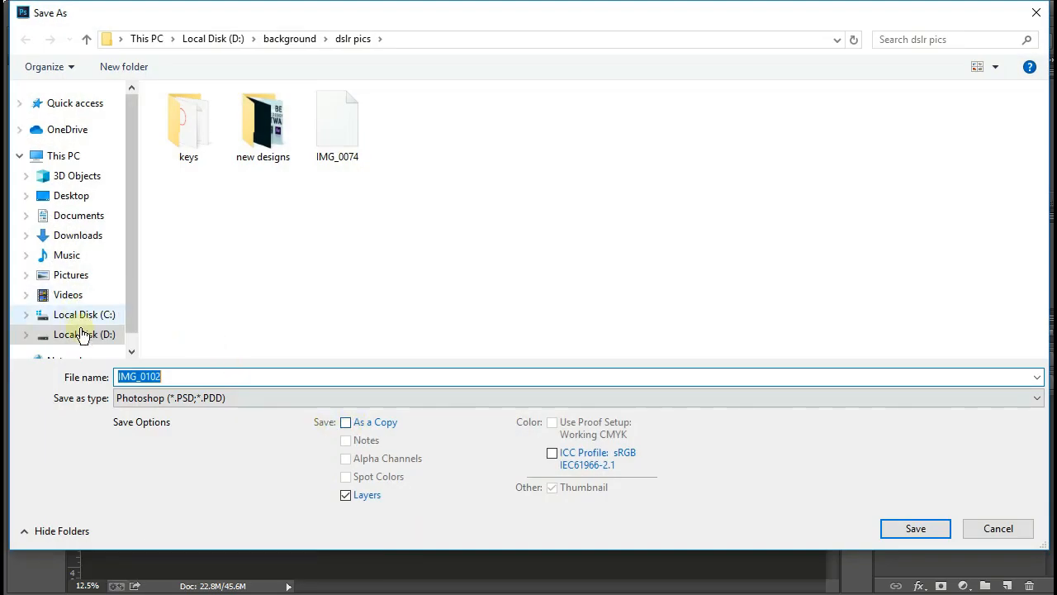
click(80, 334)
double_click(424, 285)
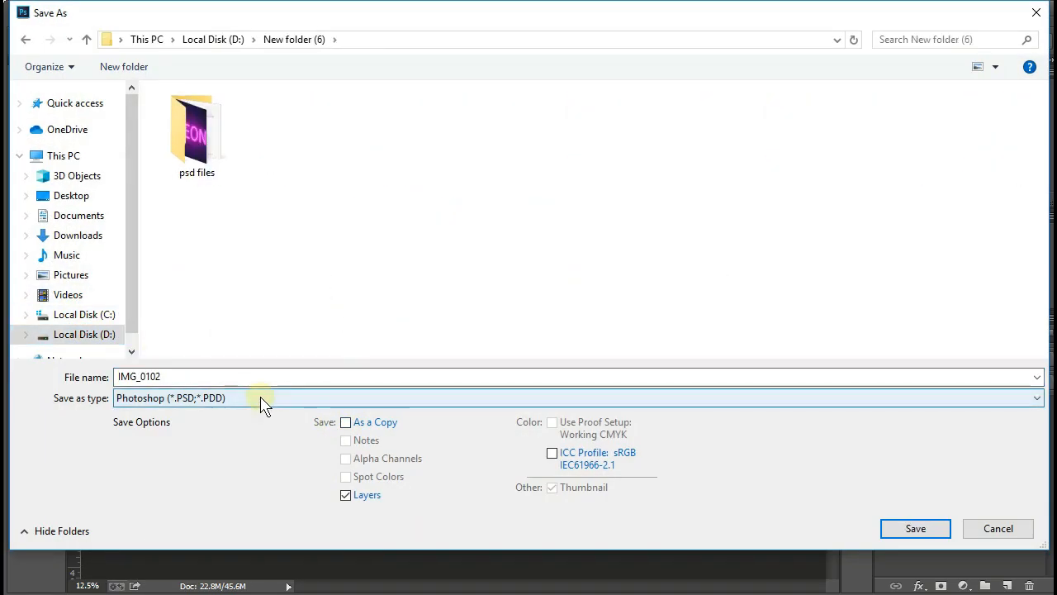
Save the image in JPEG format as fddfdfdf with Maximum quality 12 and the Baseline ("Standard") option
click(261, 399)
click(201, 522)
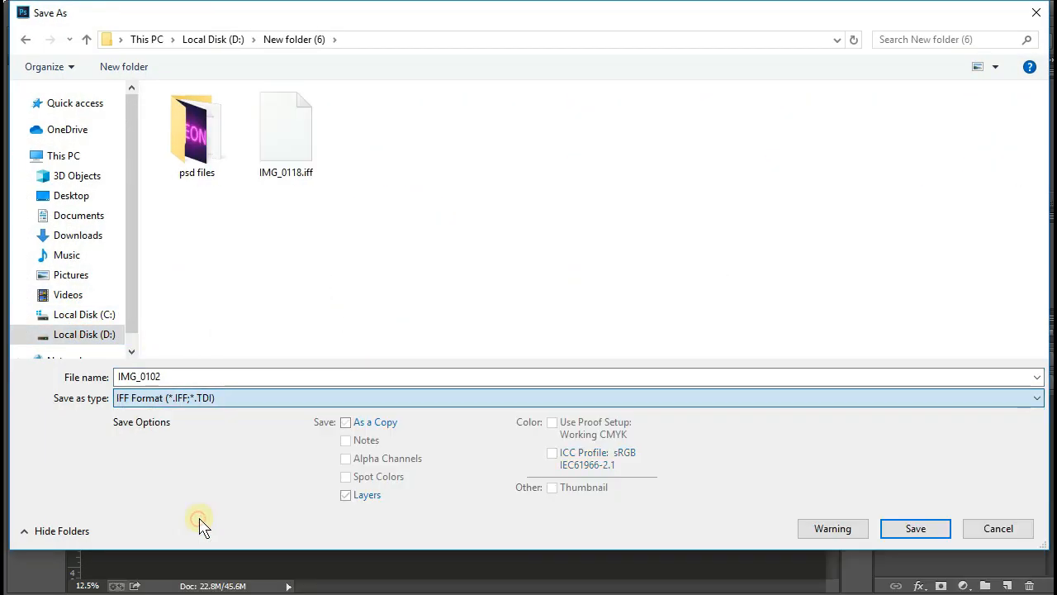
click(196, 398)
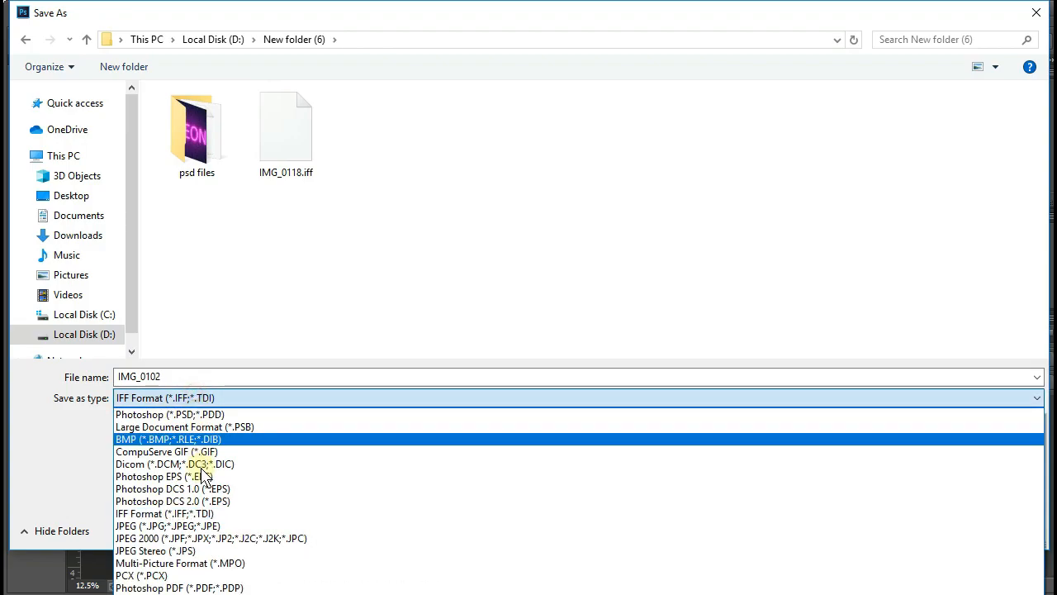
click(190, 527)
double_click(178, 381)
text(fddfdfdf)
click(917, 529)
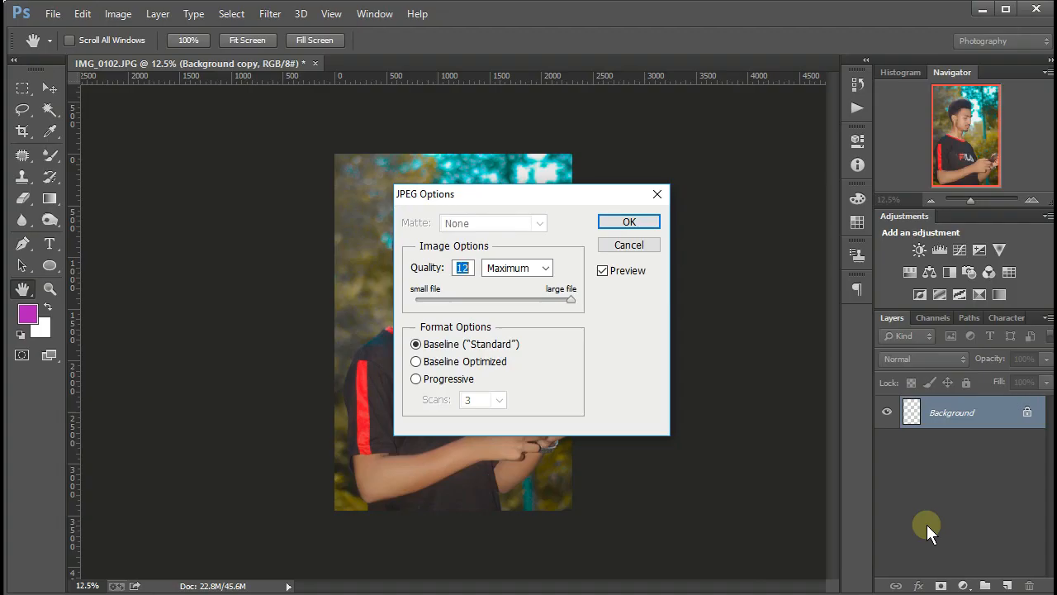
key(Return)
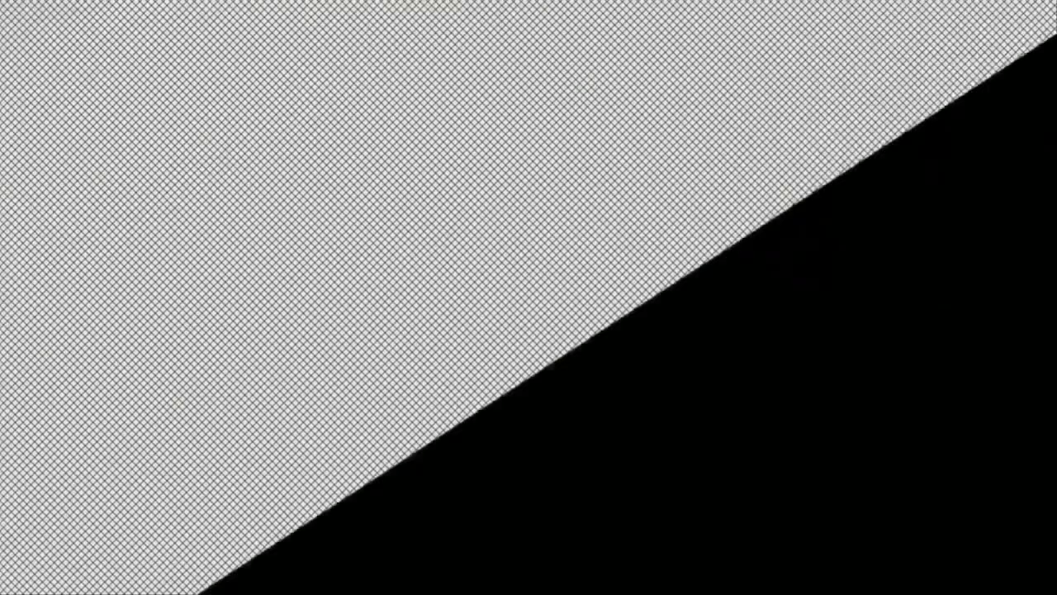